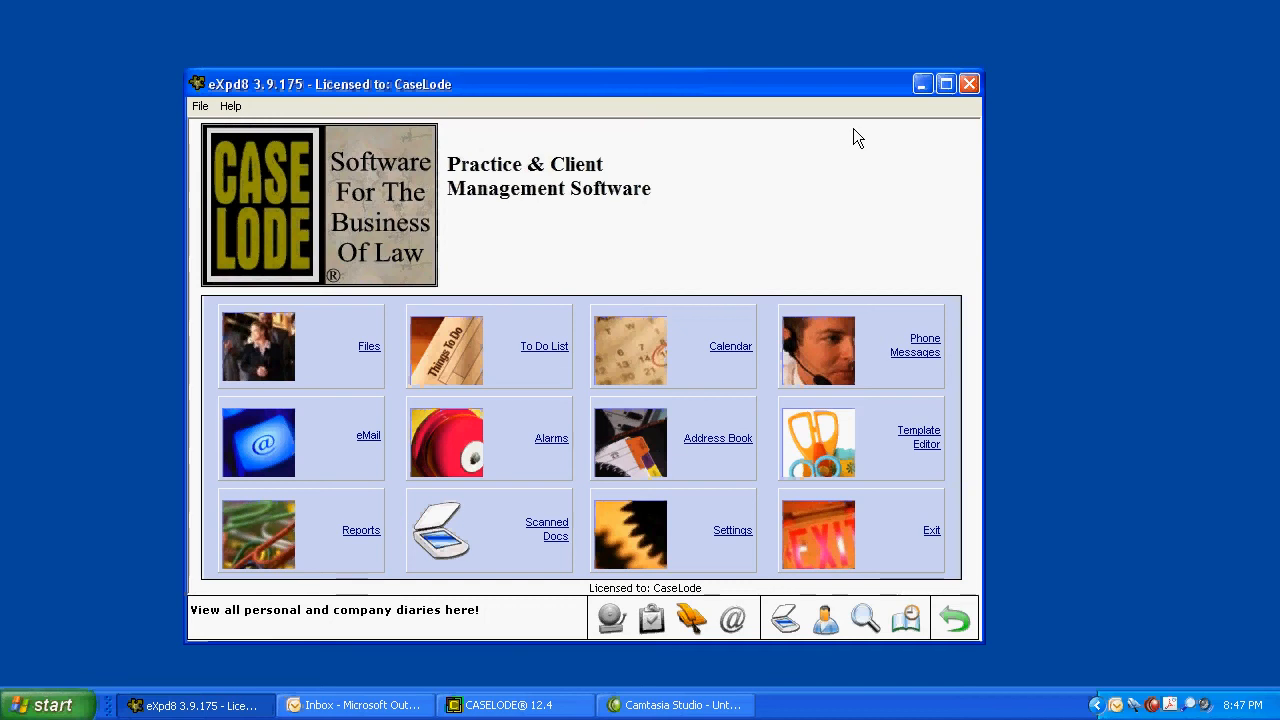
Step: Review the client list and the contact list in the main Address Book, and return to the home screen
click(720, 441)
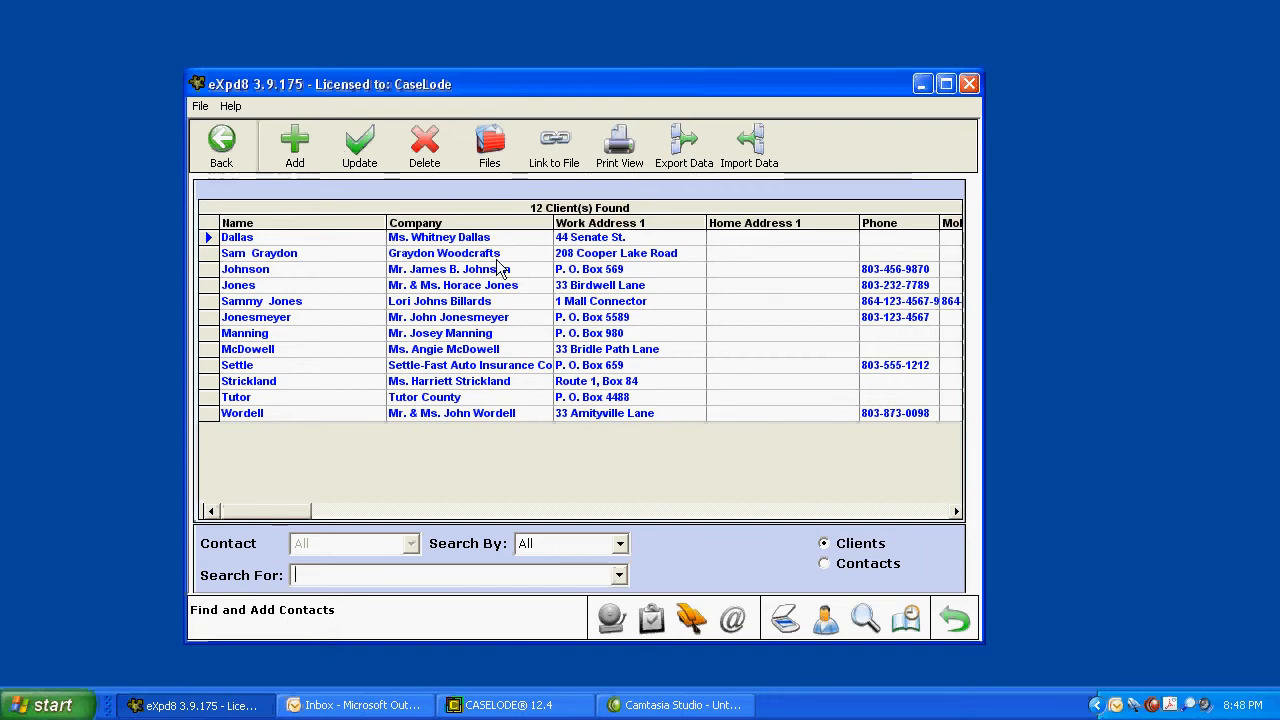
click(208, 317)
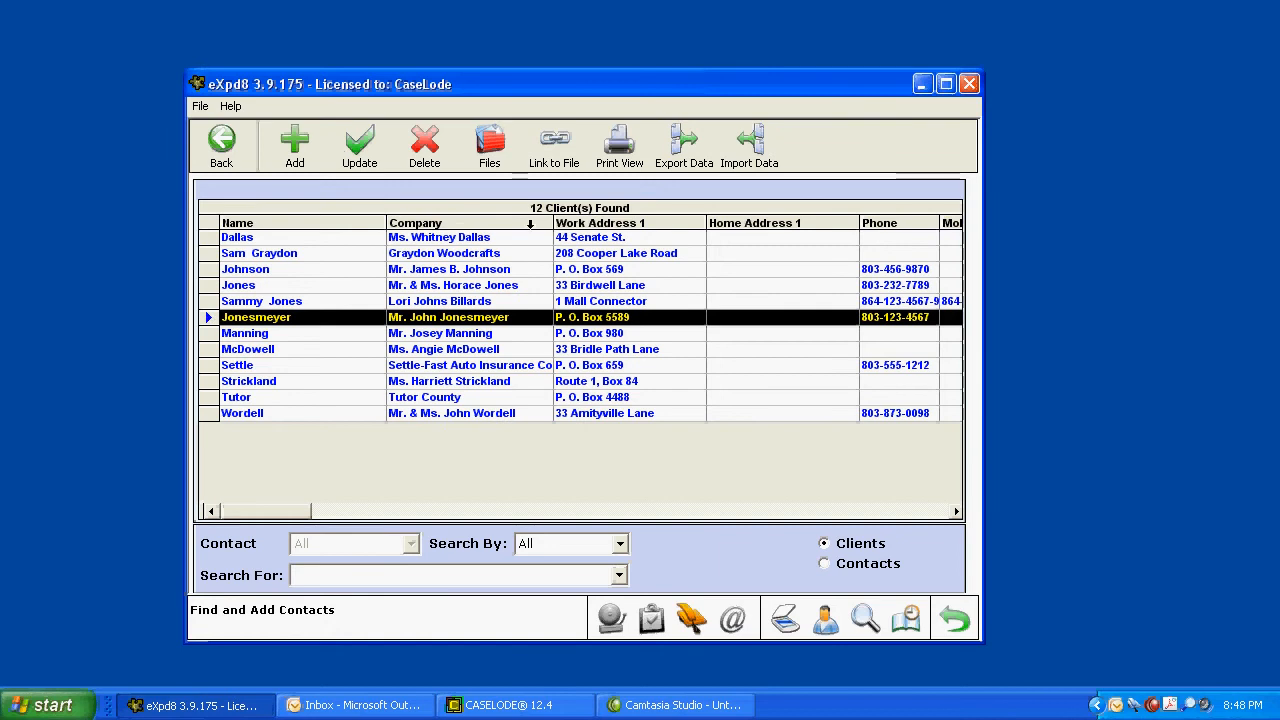
click(829, 577)
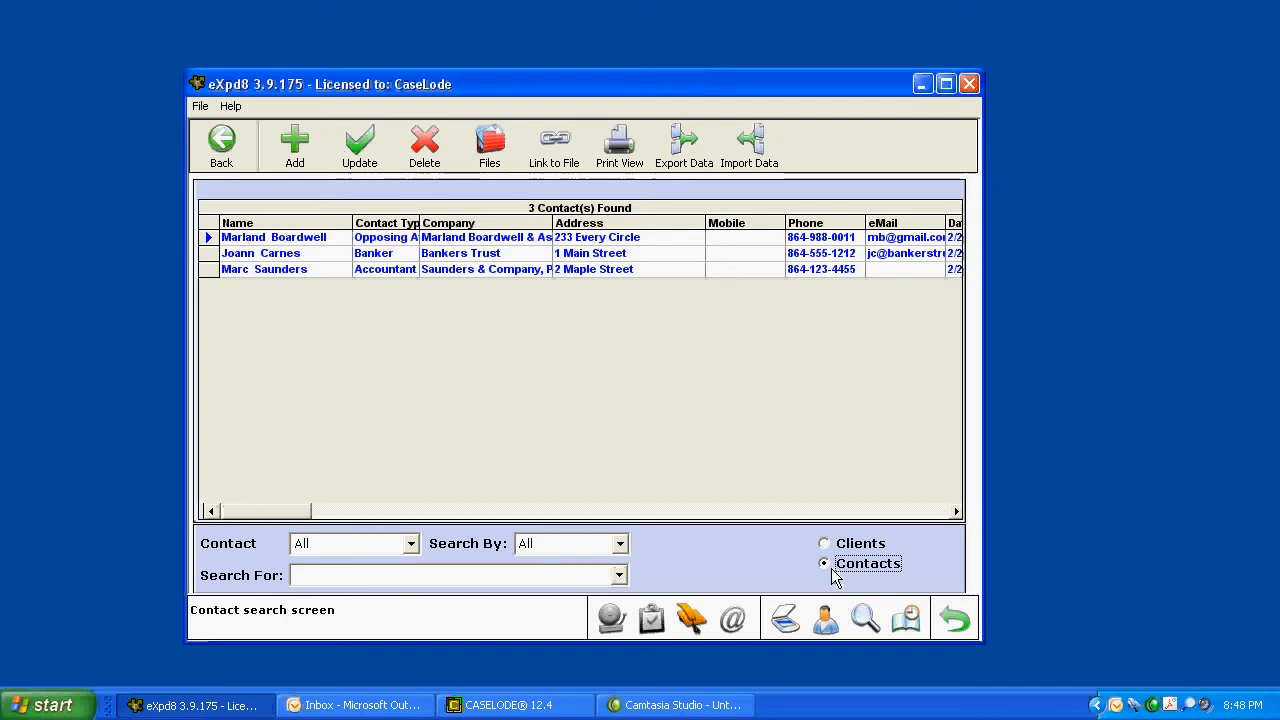
click(218, 150)
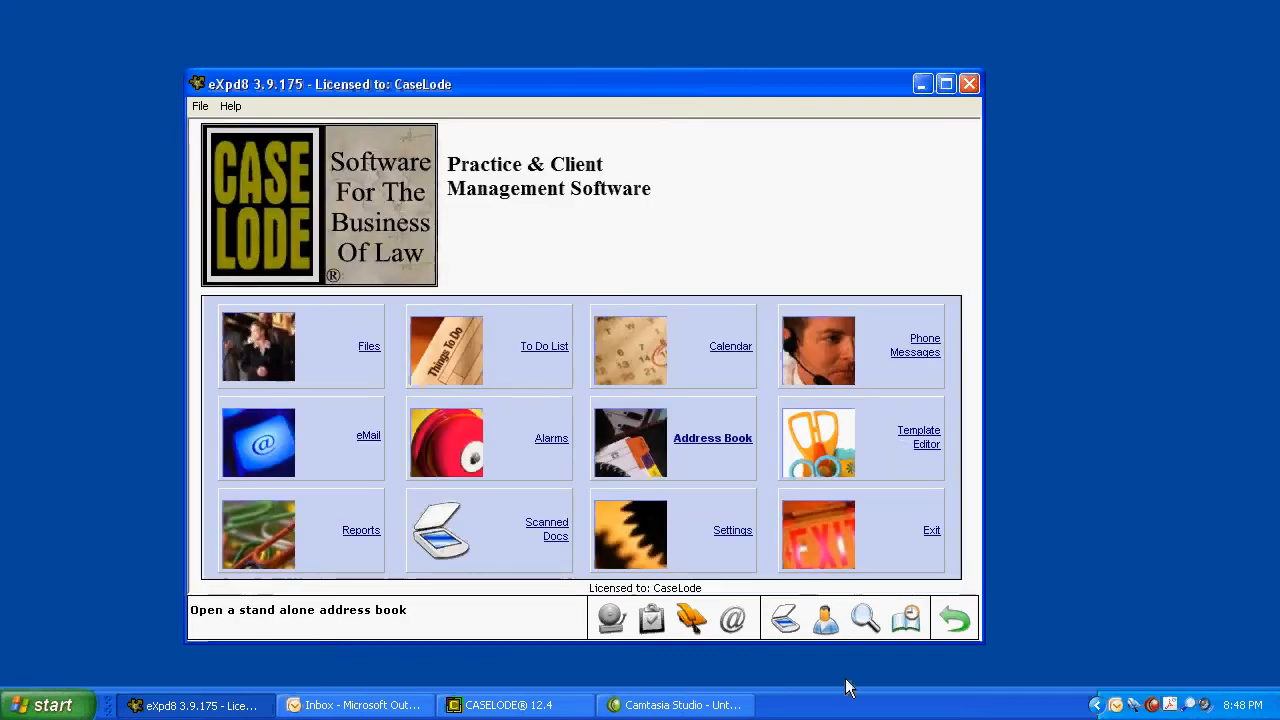
Step: Open the stand-alone address book and view the details of two clients and the contact list, ending on the client list
click(826, 622)
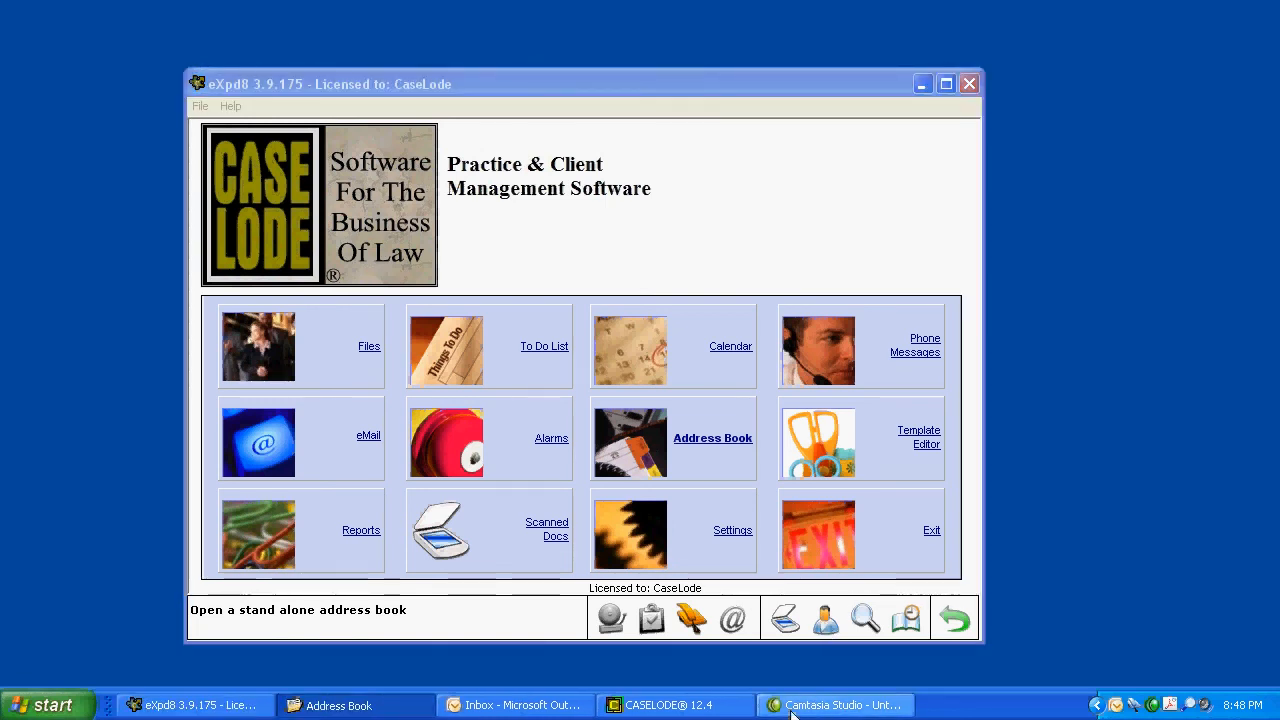
click(370, 707)
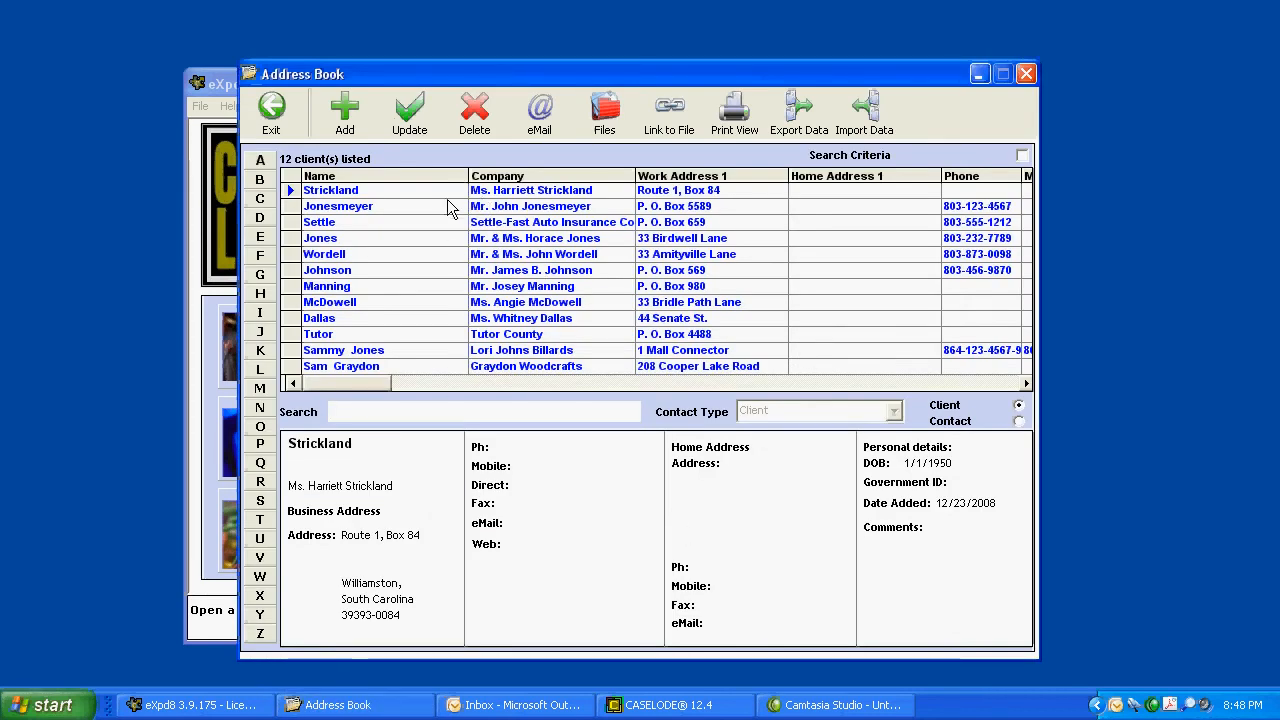
click(286, 255)
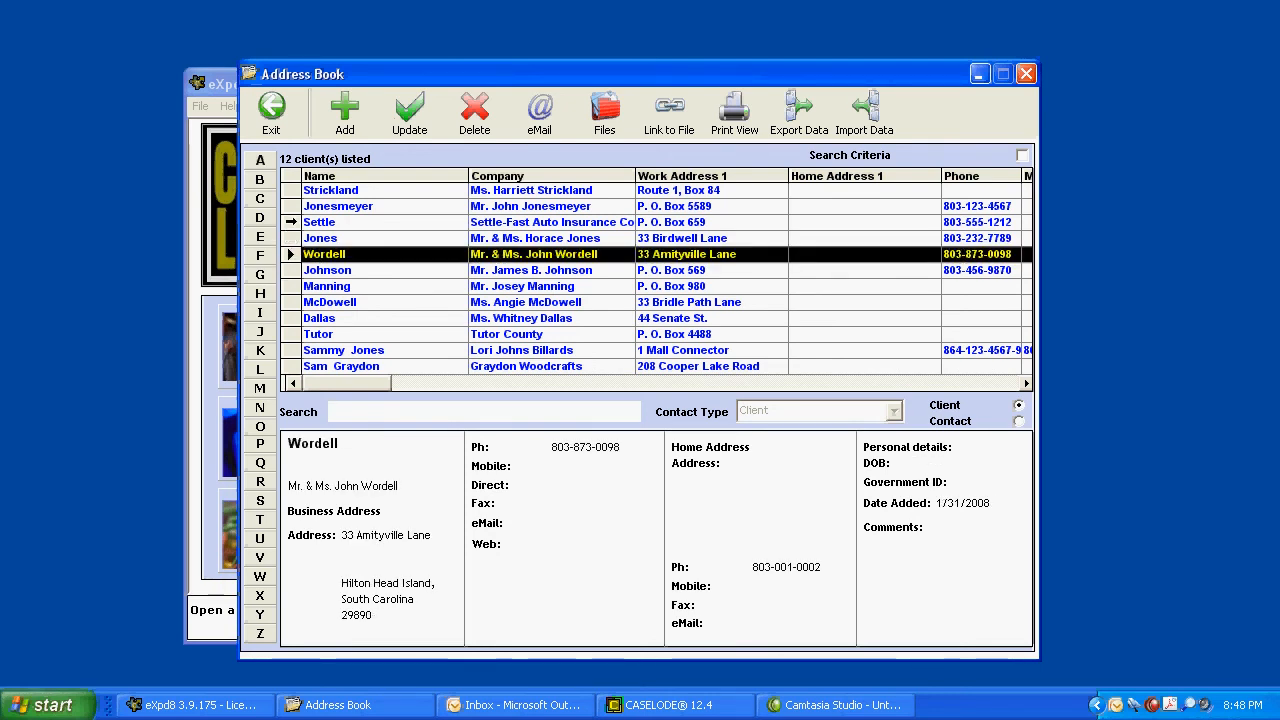
click(290, 222)
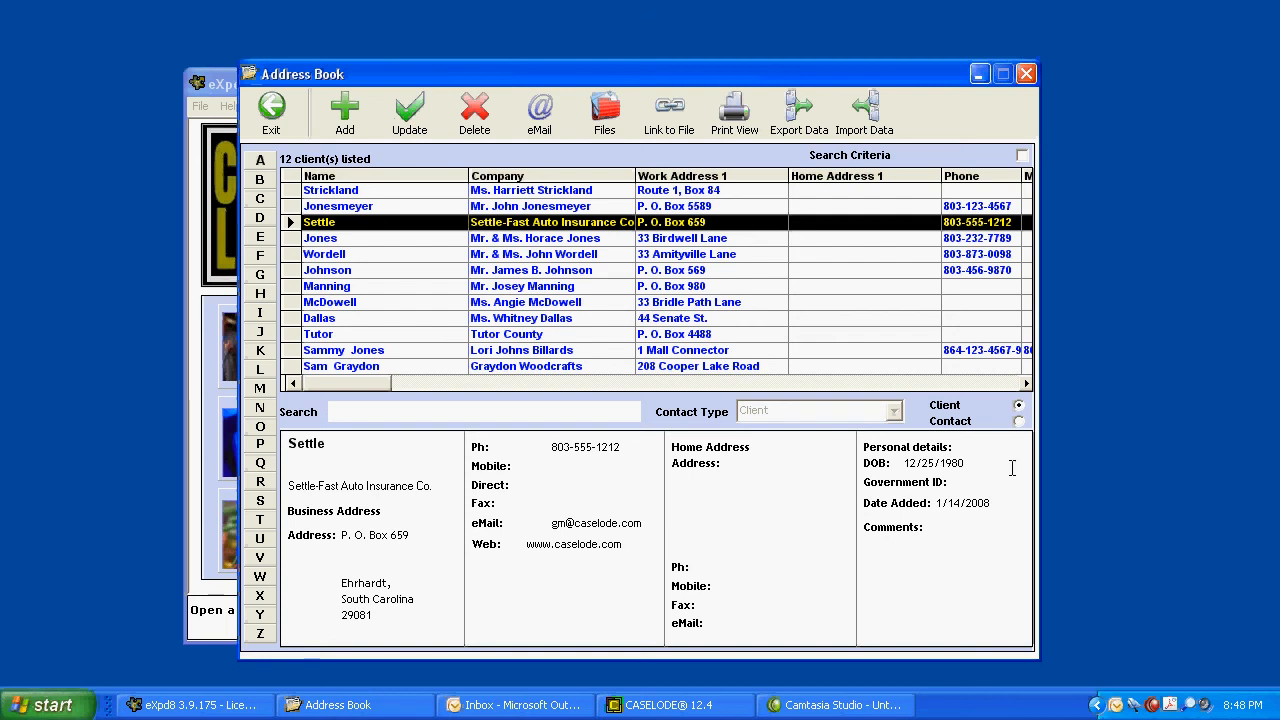
click(1019, 421)
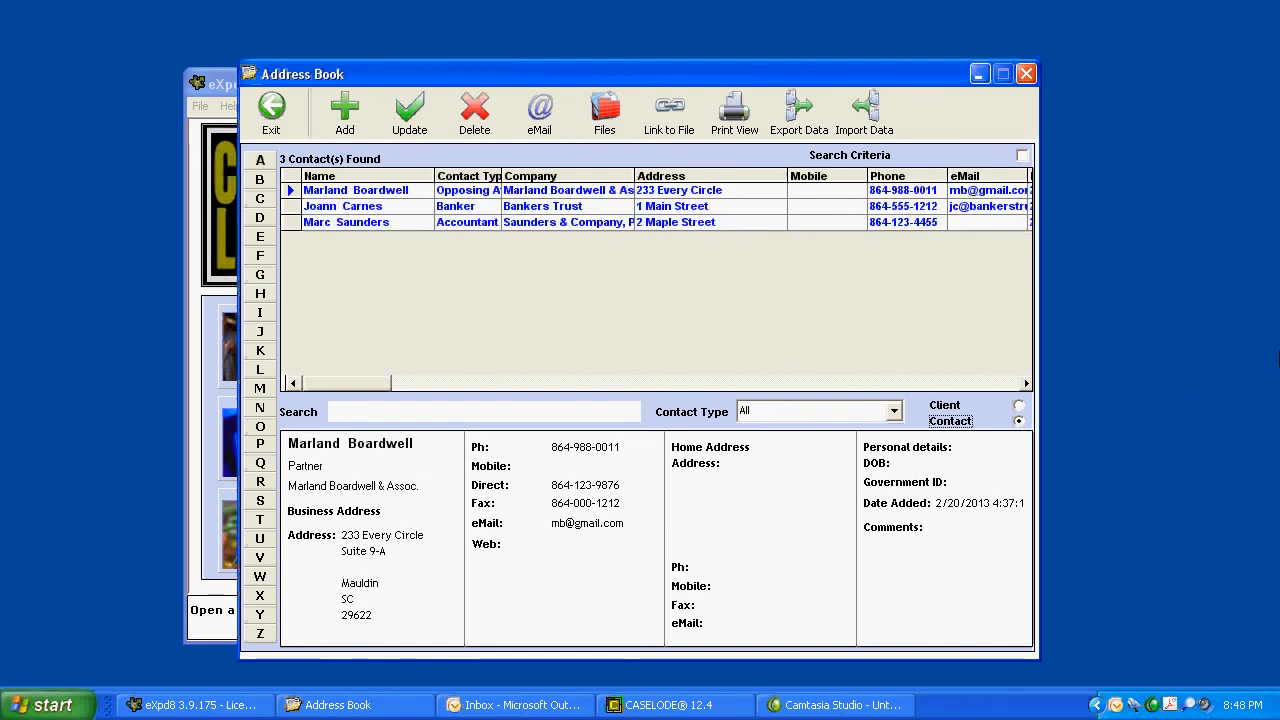
click(1019, 405)
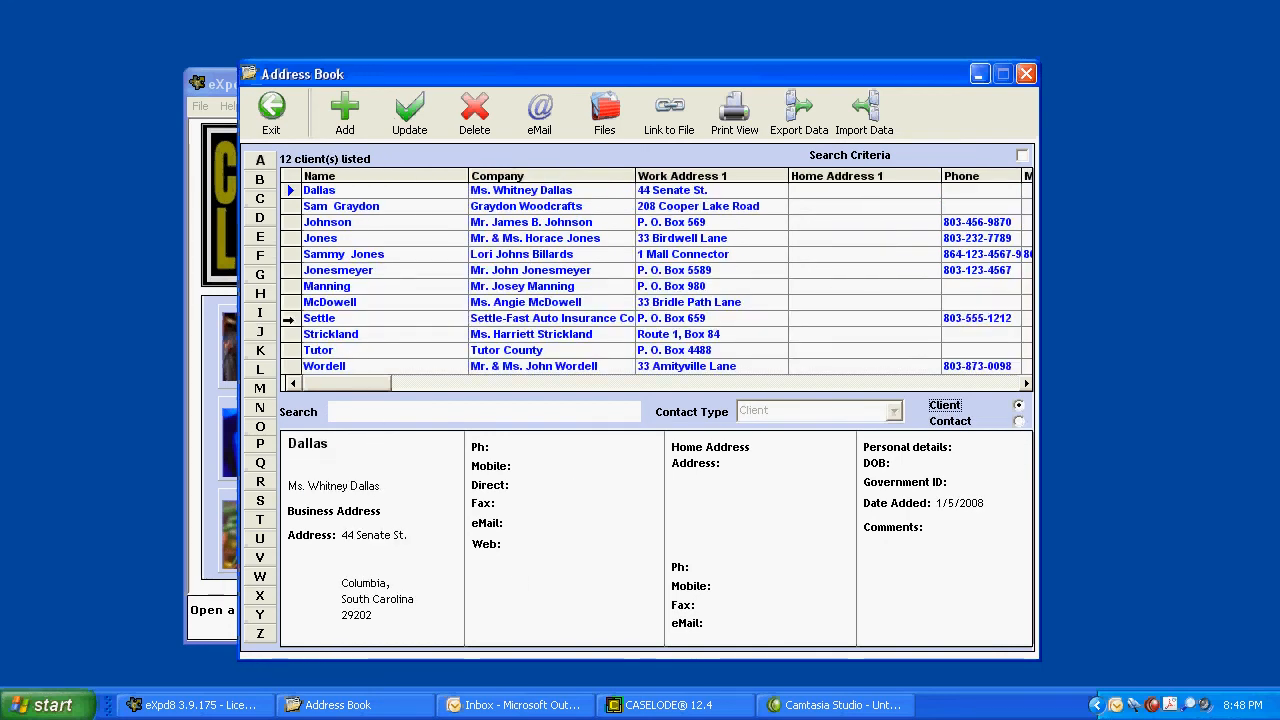
Step: Review the Settle-Fast Auto Insurance Co. client record and open the first Personal Injury file linked to that client
double_click(290, 319)
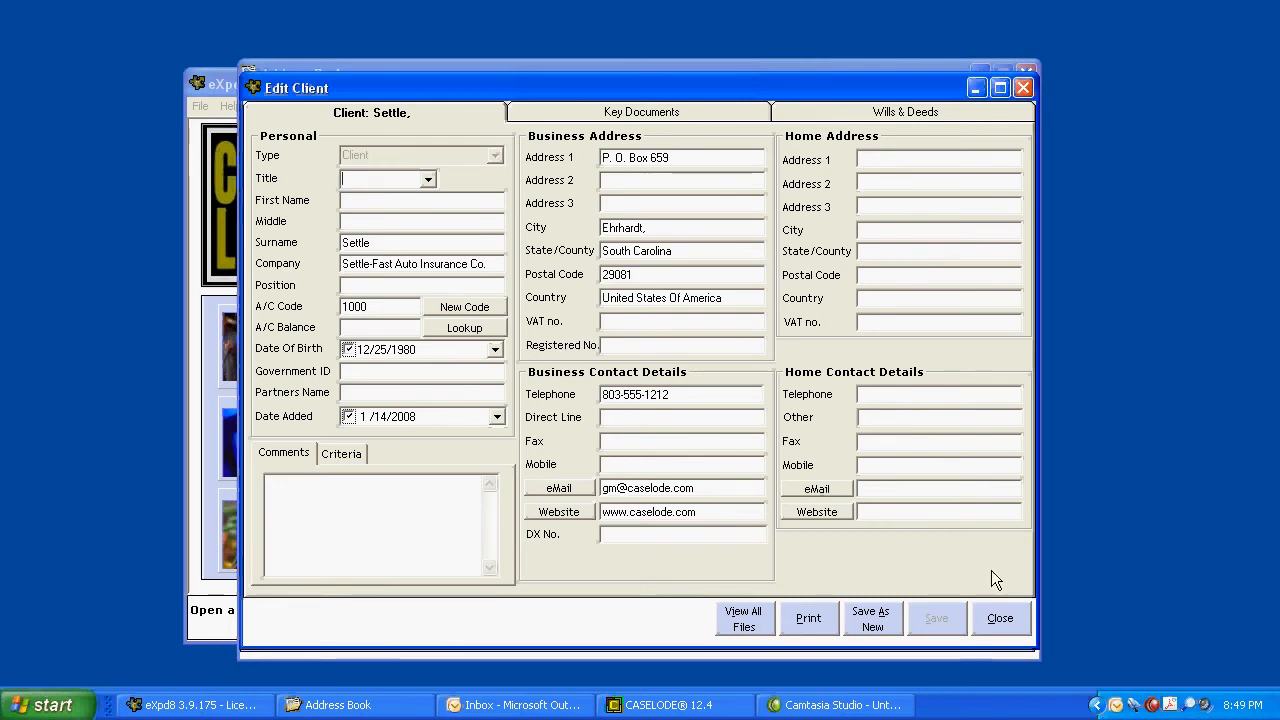
click(999, 619)
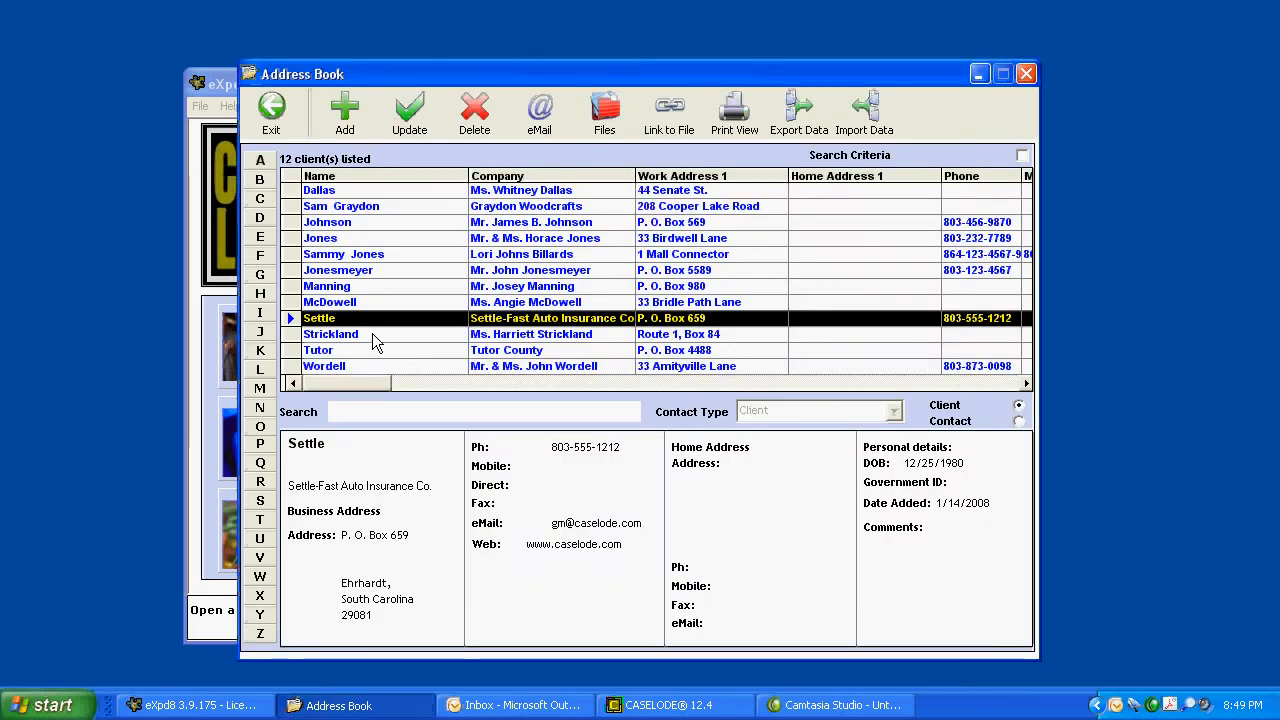
click(606, 115)
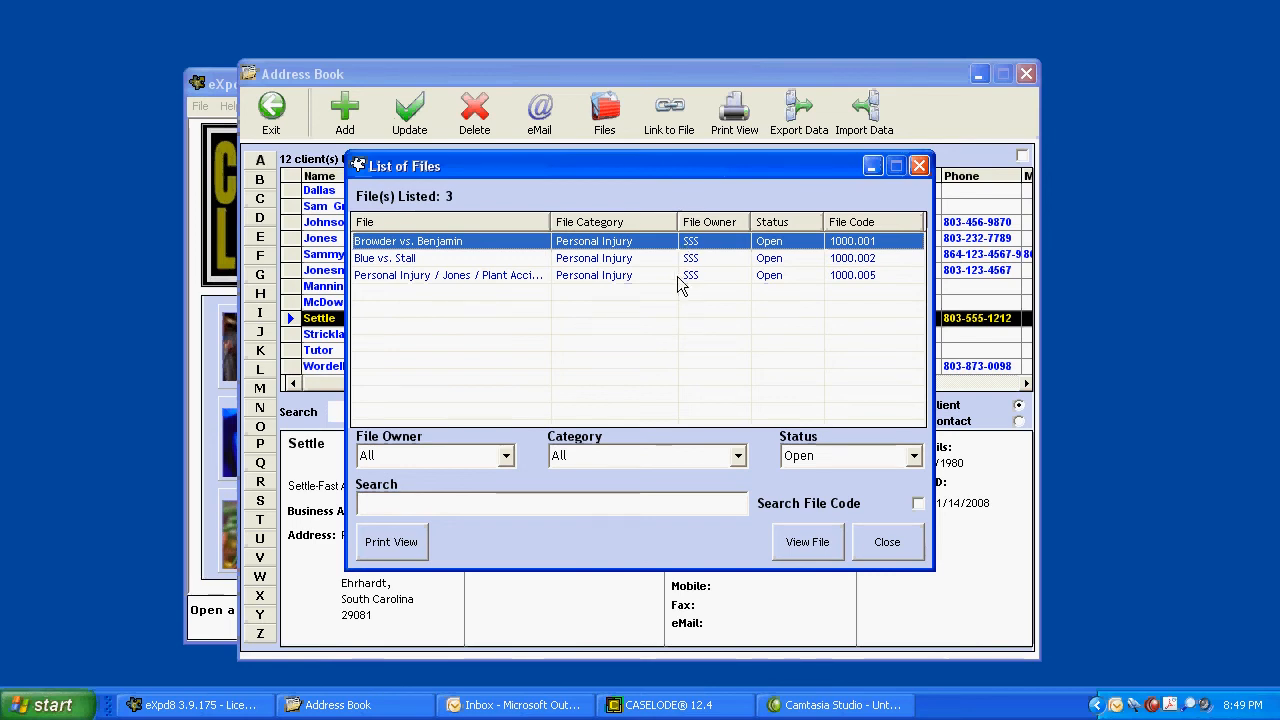
double_click(385, 242)
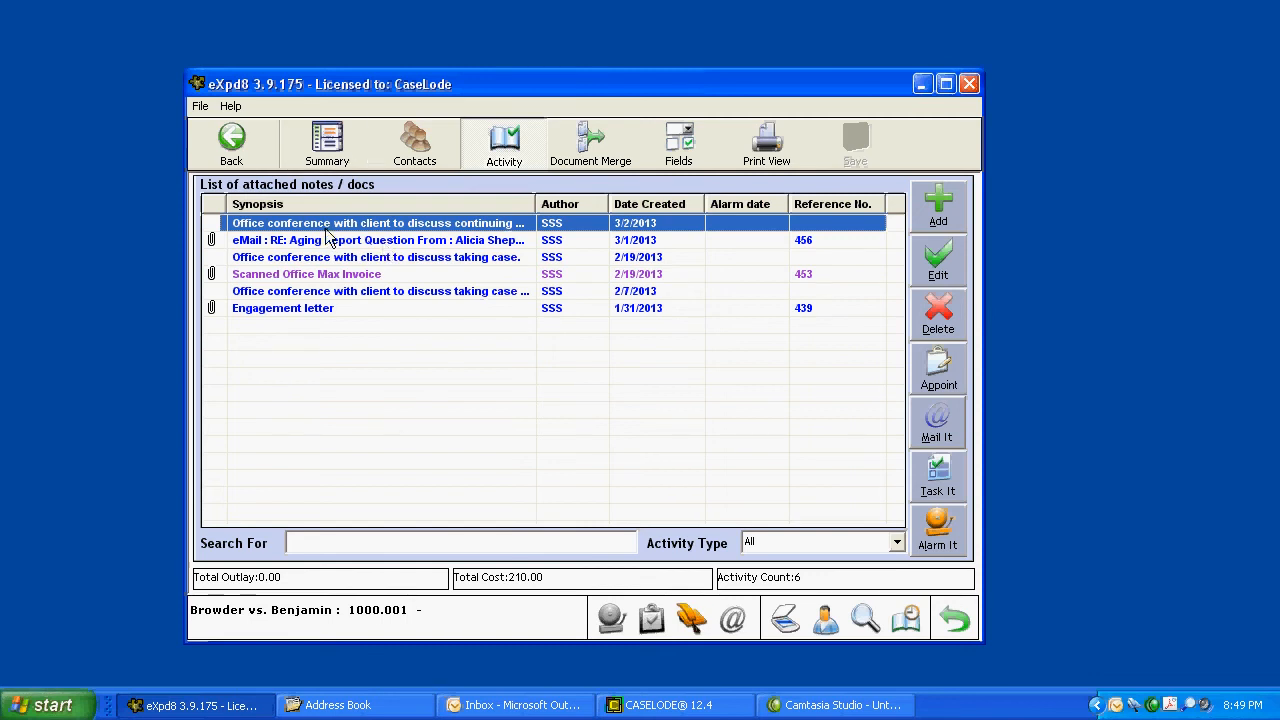
Step: Search the file's activity list for "aging" and return to the home screen
click(322, 541)
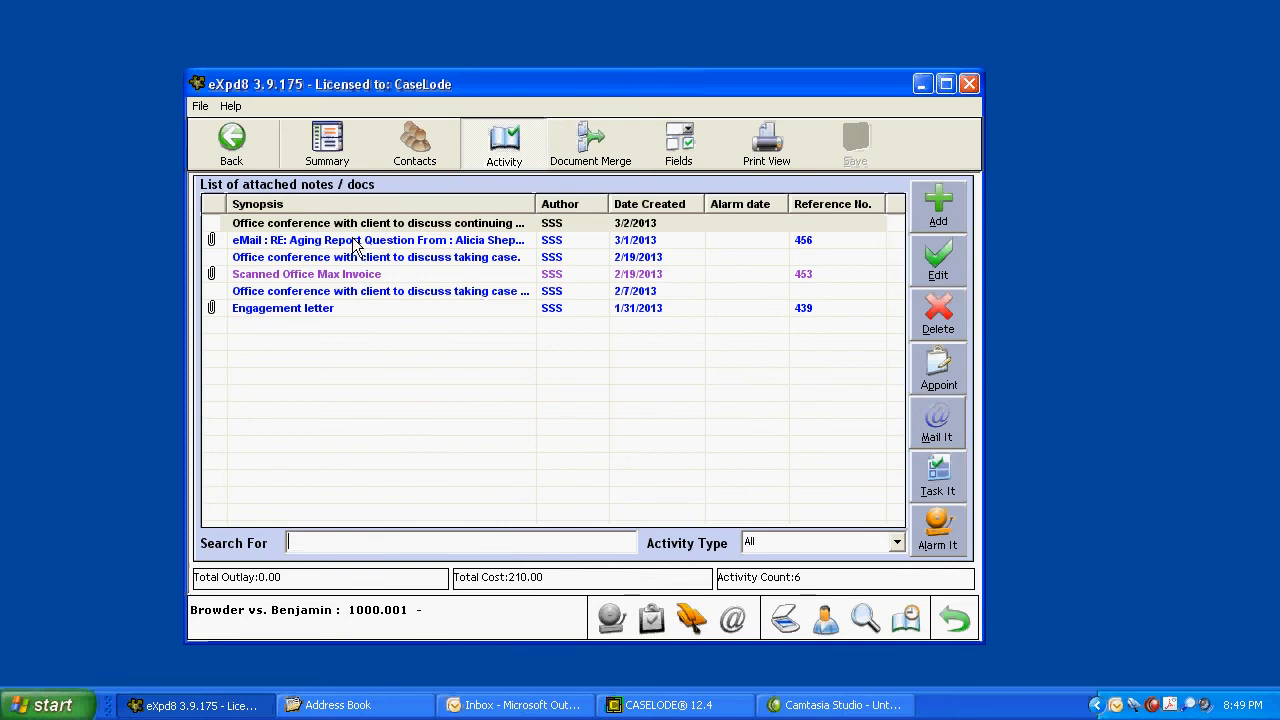
text(aging)
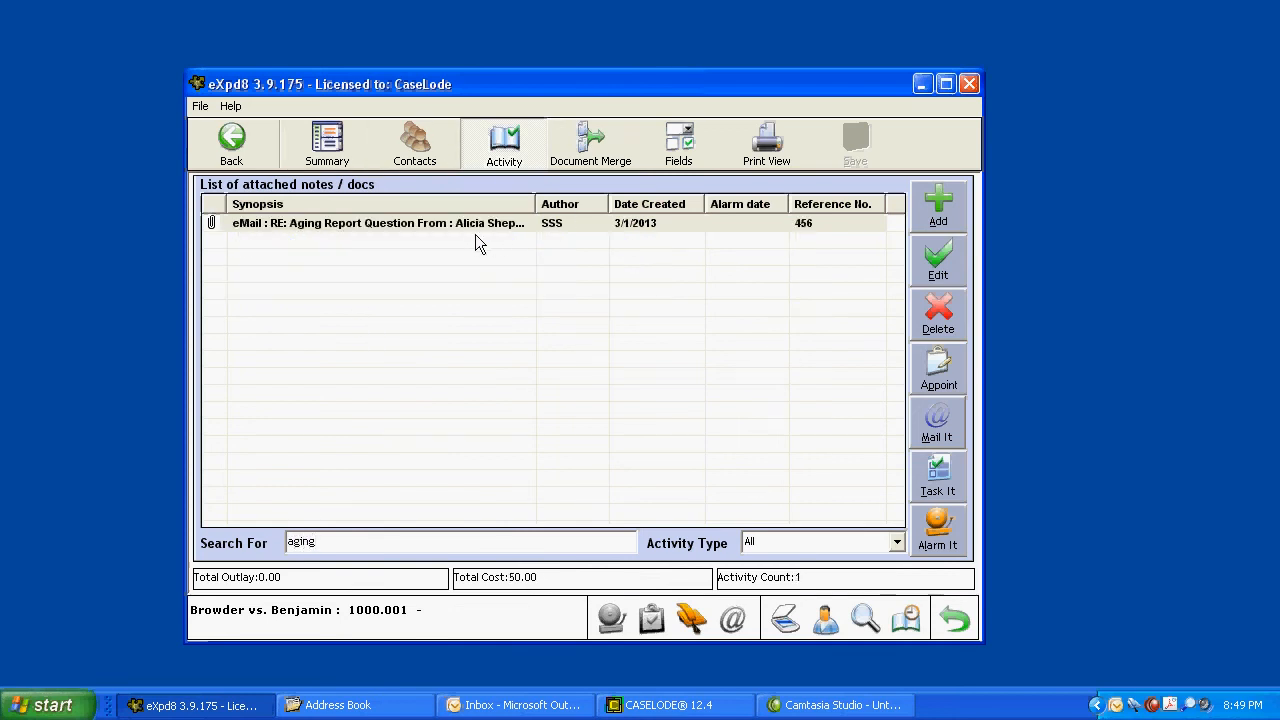
click(229, 150)
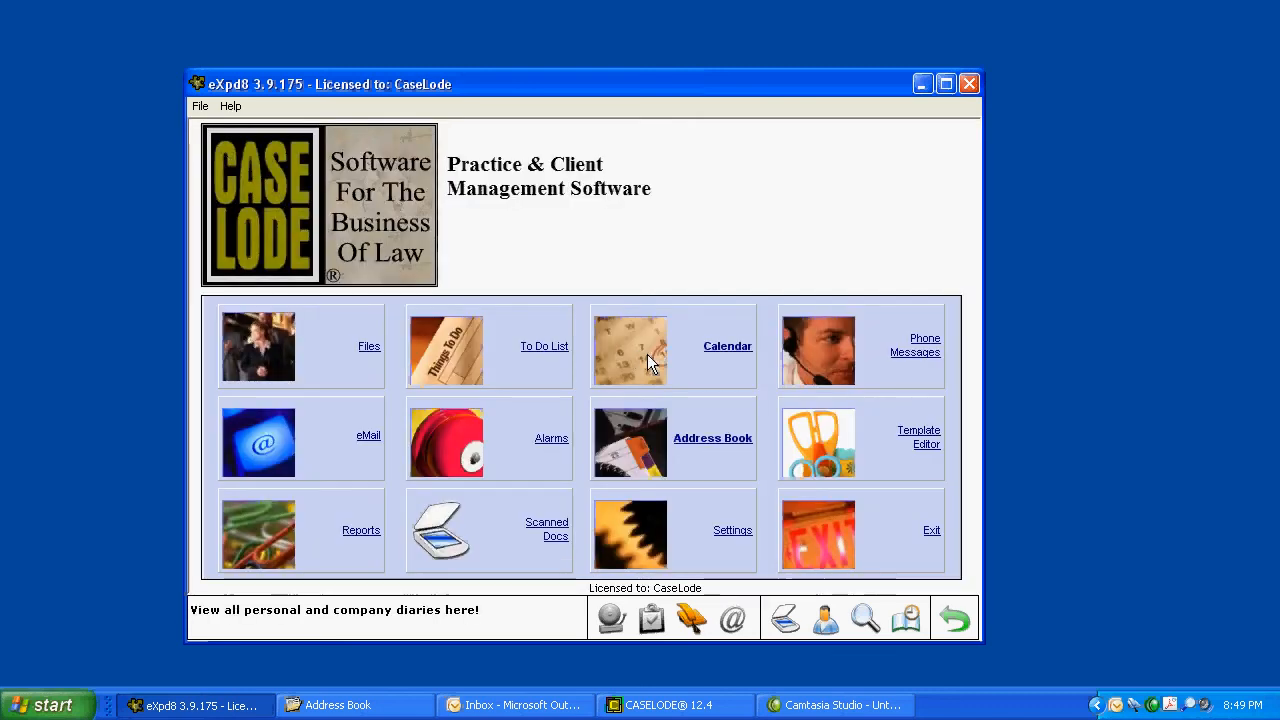
Step: Open the file categories, start a search across all files, and go back to the home screen
click(366, 348)
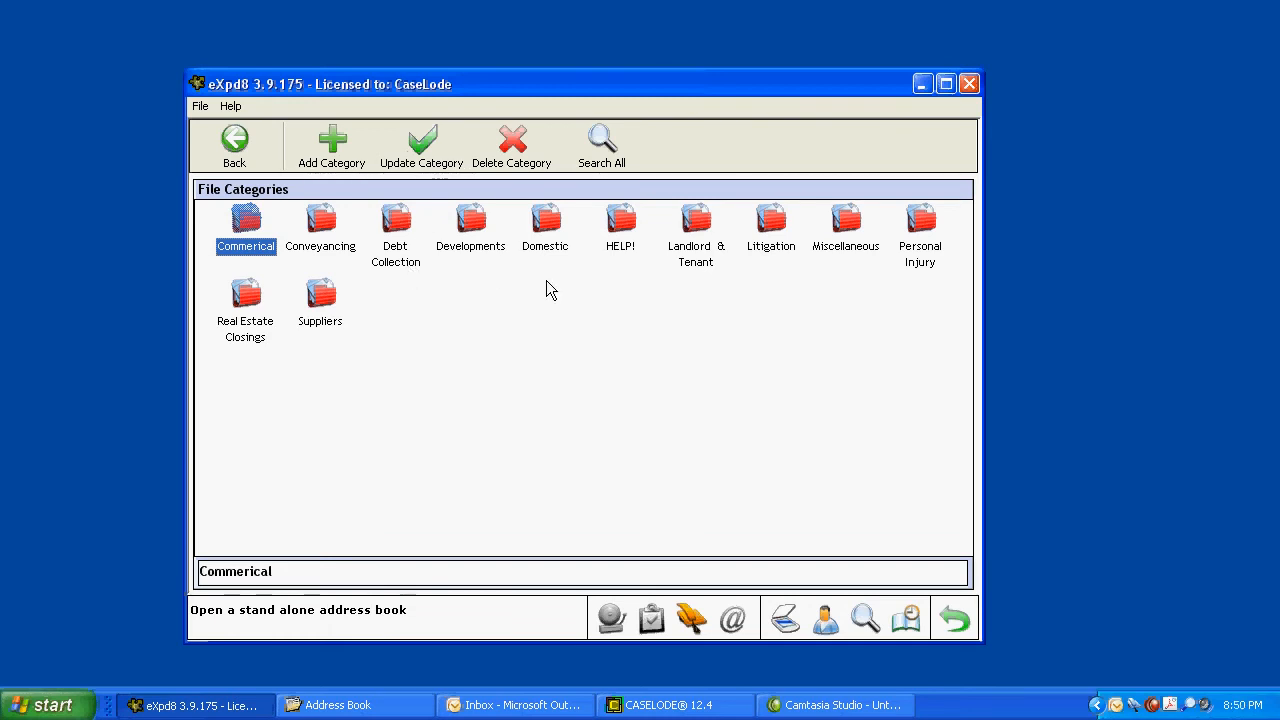
click(602, 145)
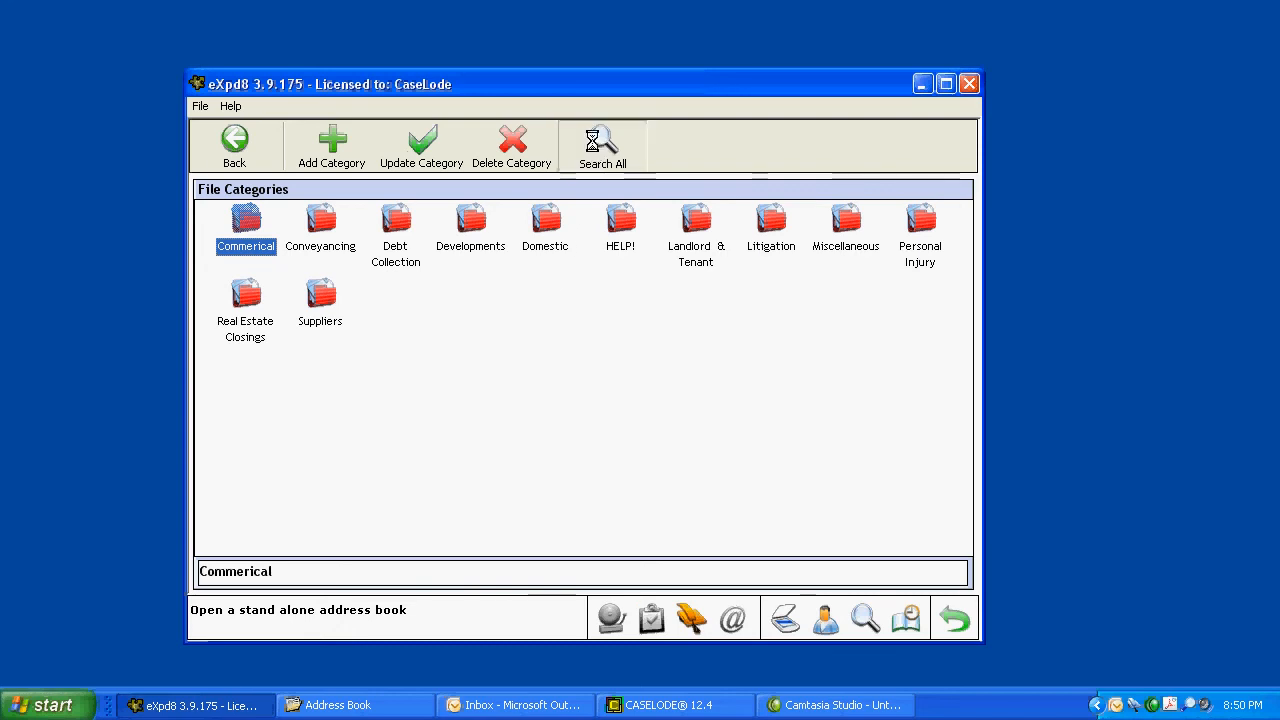
click(222, 146)
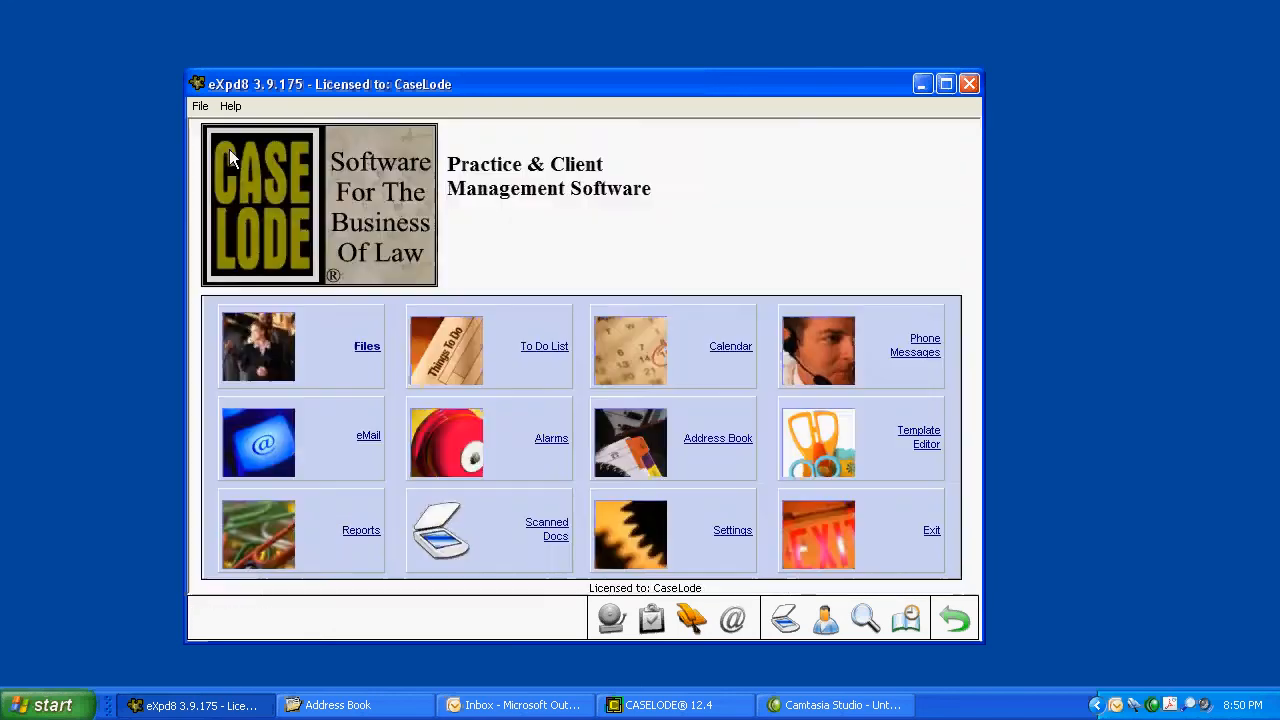
Step: List the files in the Personal Injury category and return to the home screen
click(322, 350)
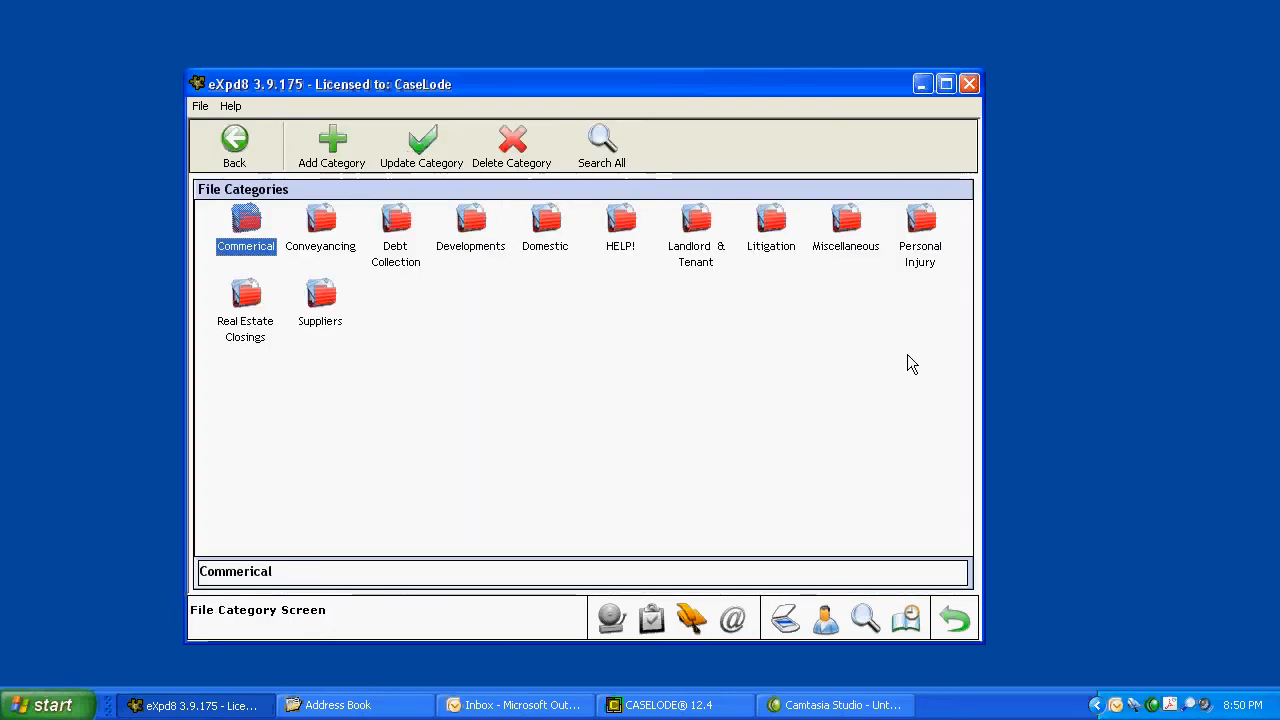
double_click(920, 226)
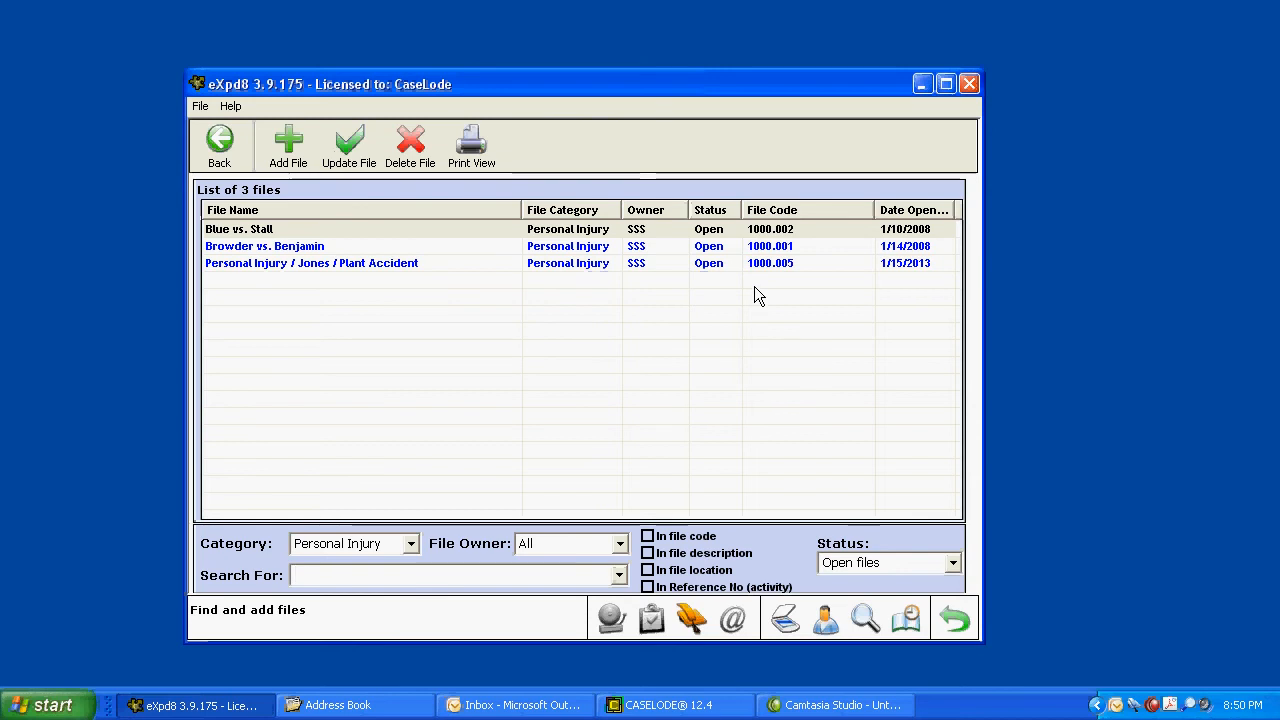
click(219, 142)
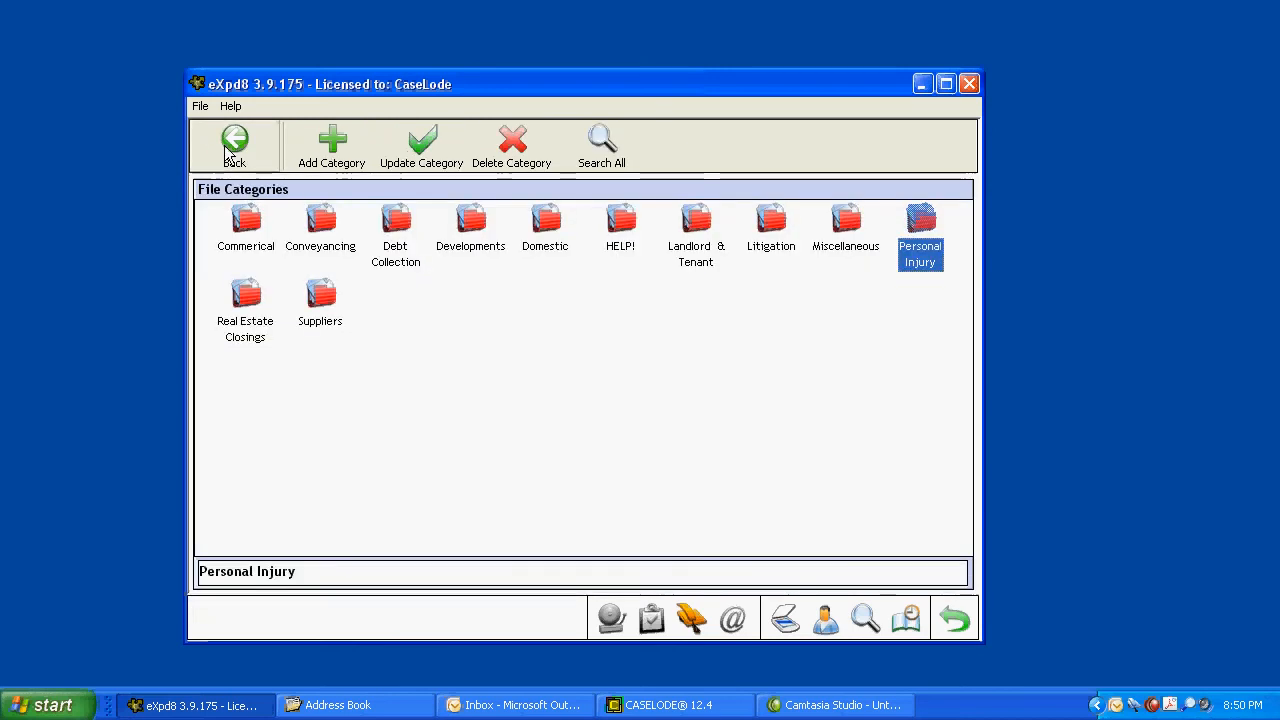
click(219, 142)
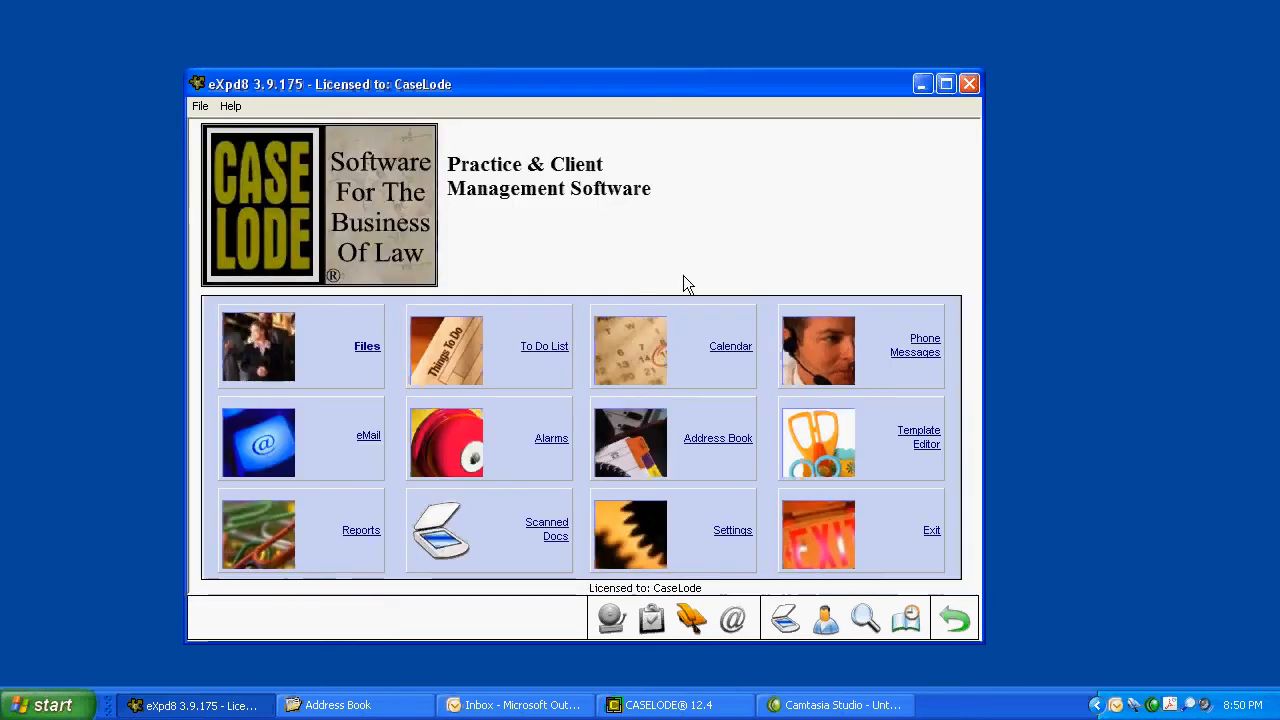
Step: Search all open files by part of a client's surname, and clear the search text
click(866, 622)
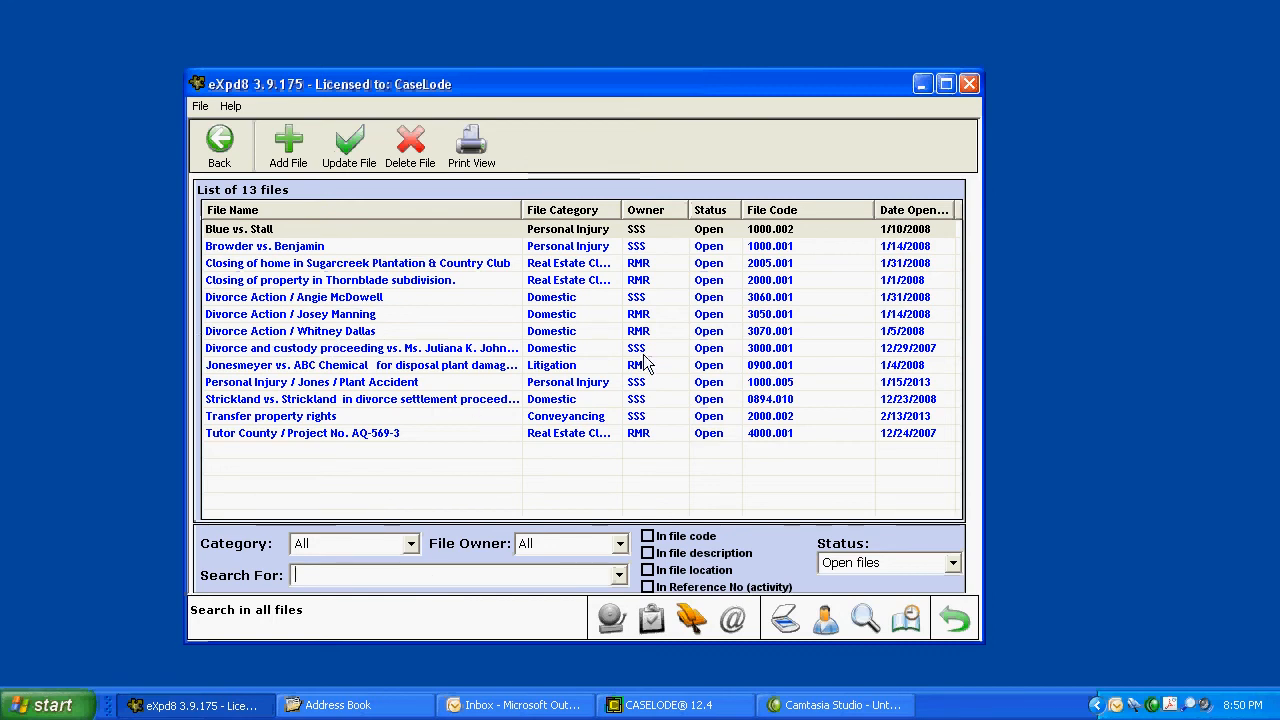
text(dall)
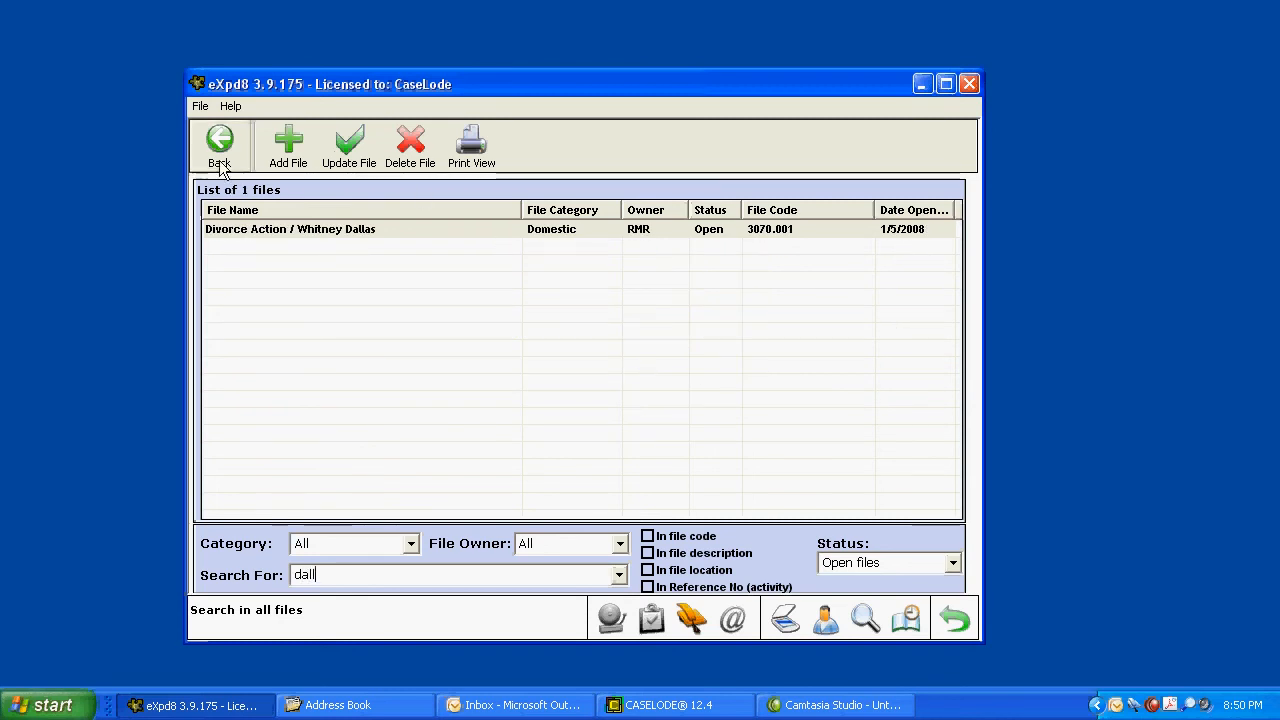
key(BackSpace)
key(BackSpace)
key(BackSpace)
key(BackSpace)
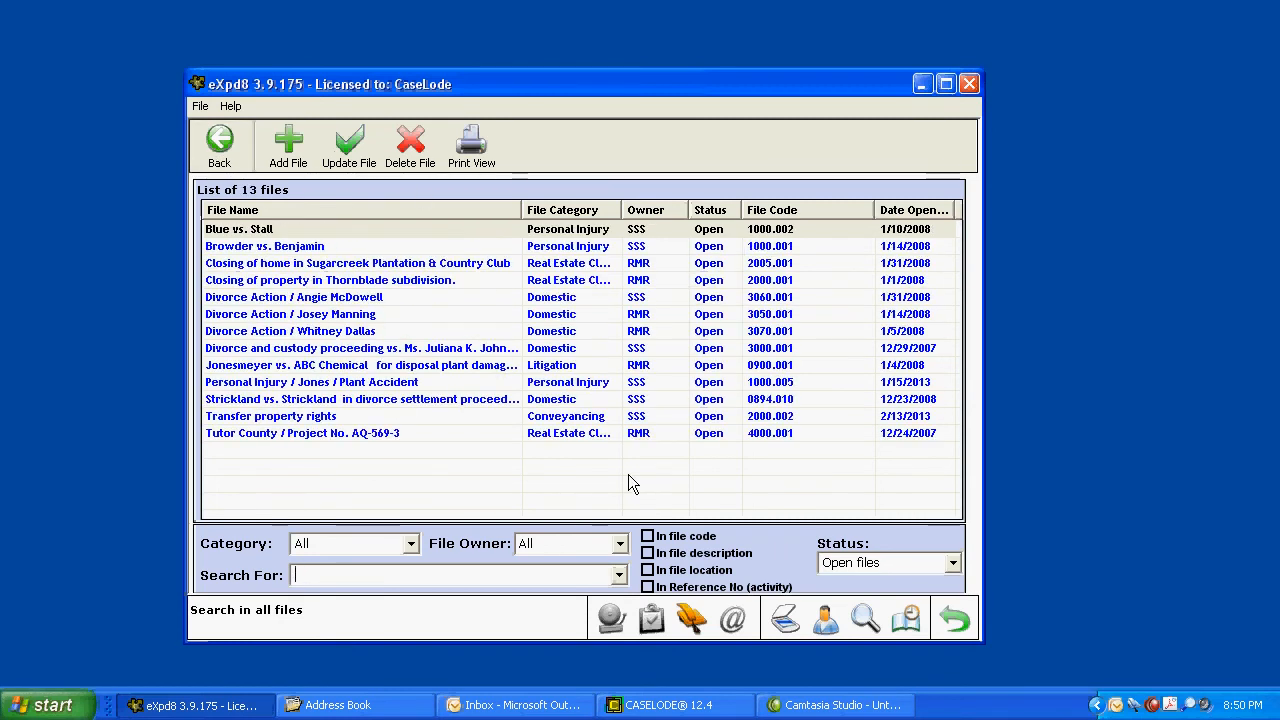
Step: Search all open files for "divorc" and return to the home screen
text(divors)
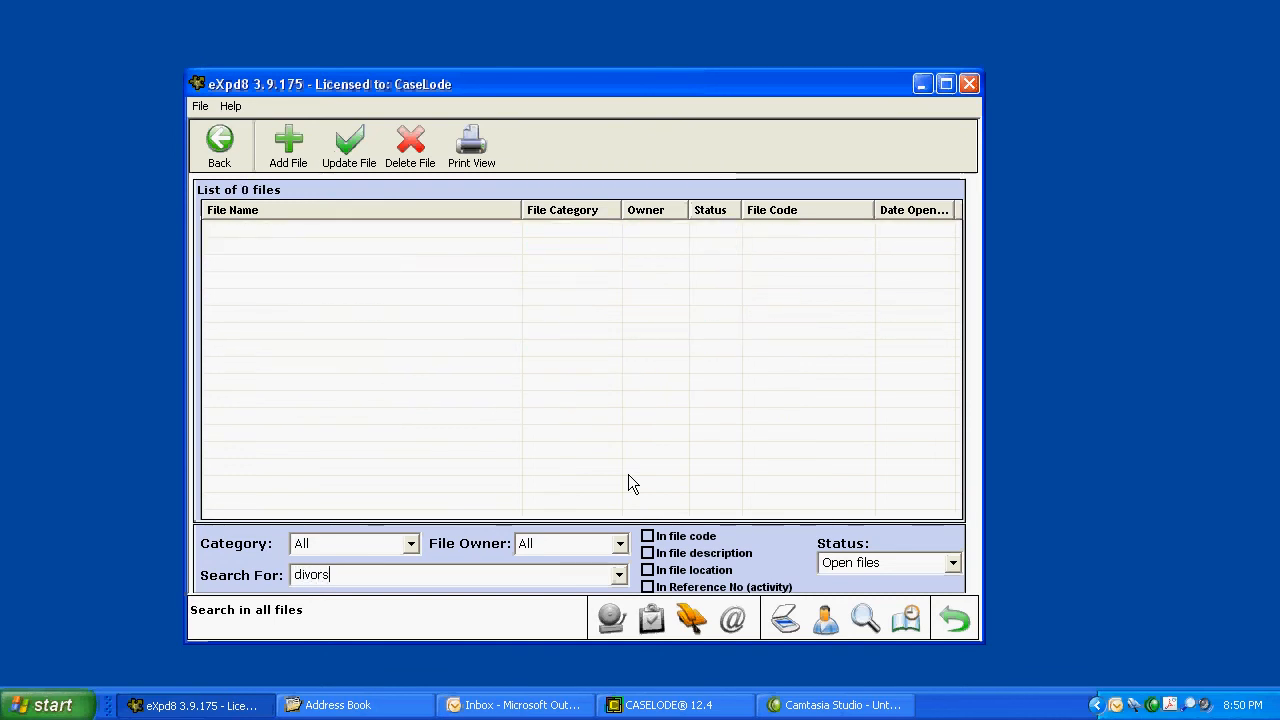
key(BackSpace)
text(c)
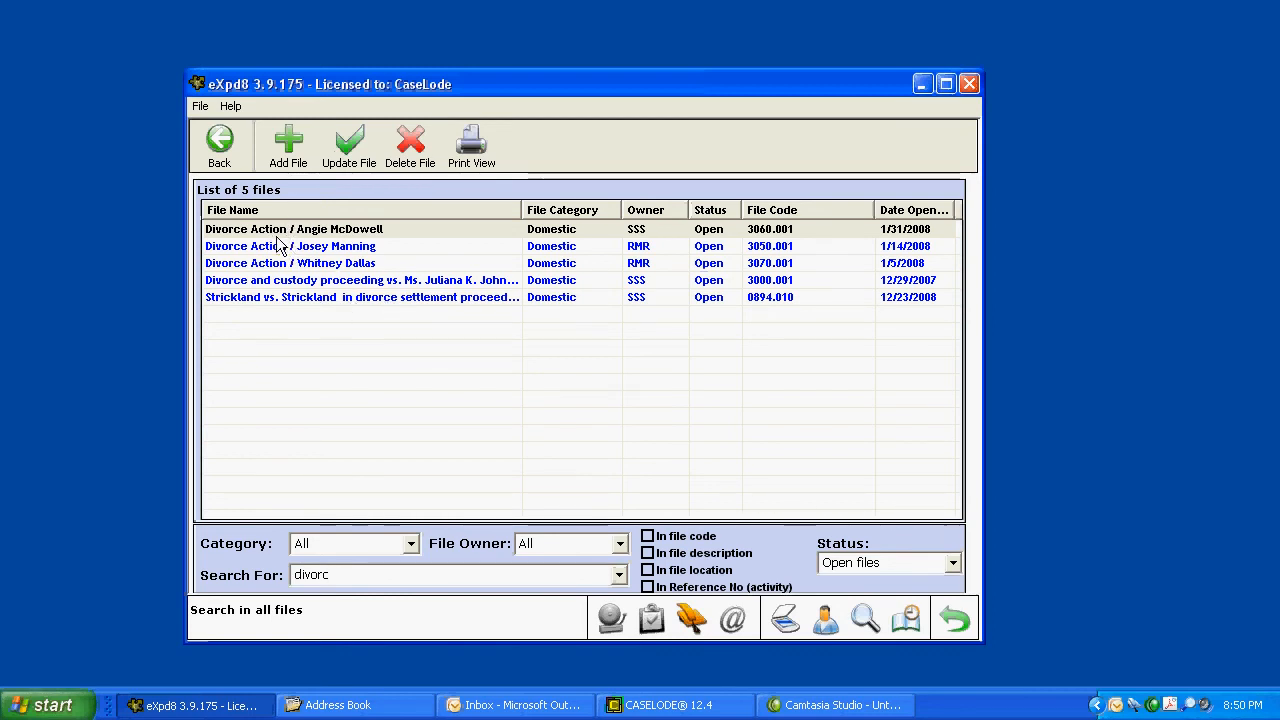
click(221, 147)
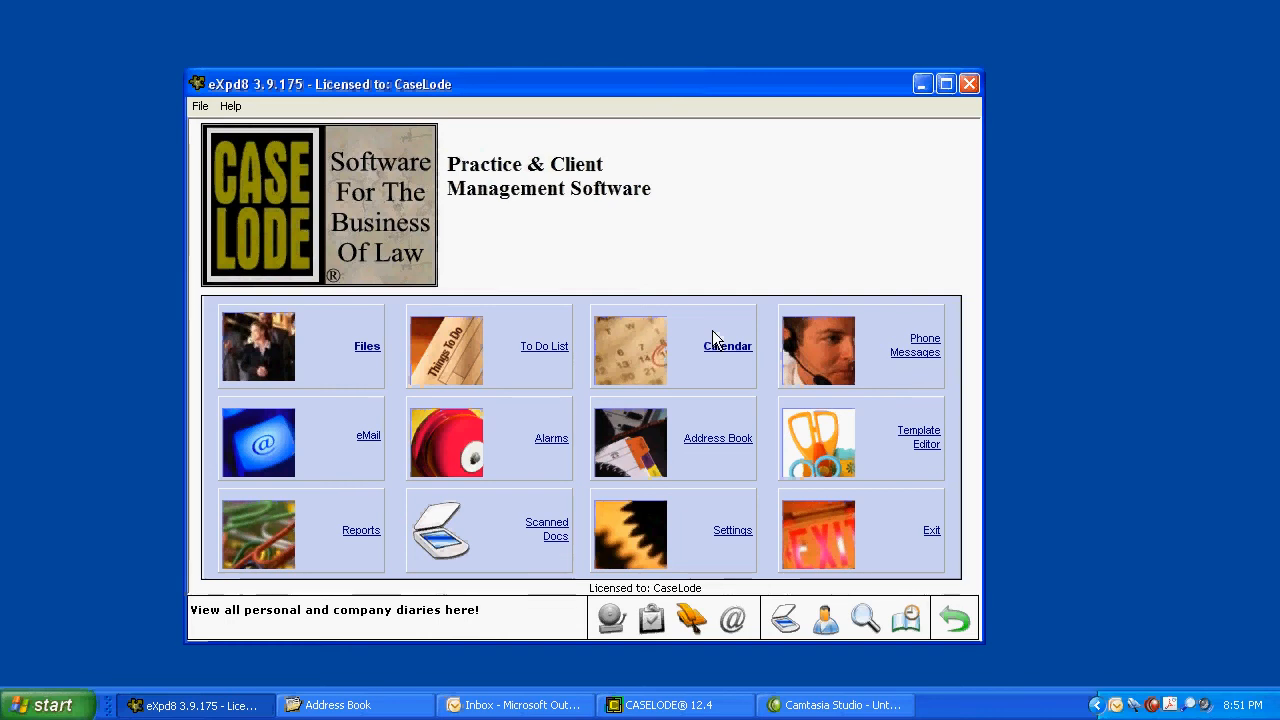
Step: Open the Engagement Letter template from the Domestic category of the Template Editor in Word
click(911, 456)
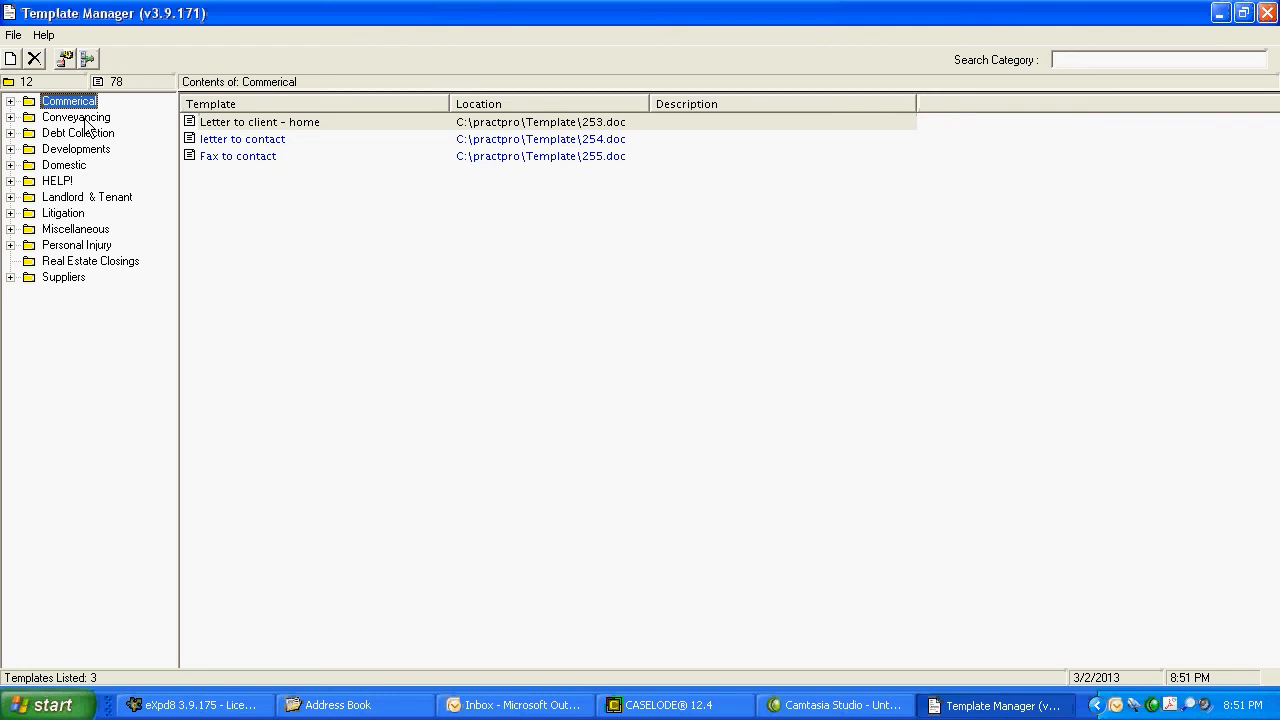
click(31, 168)
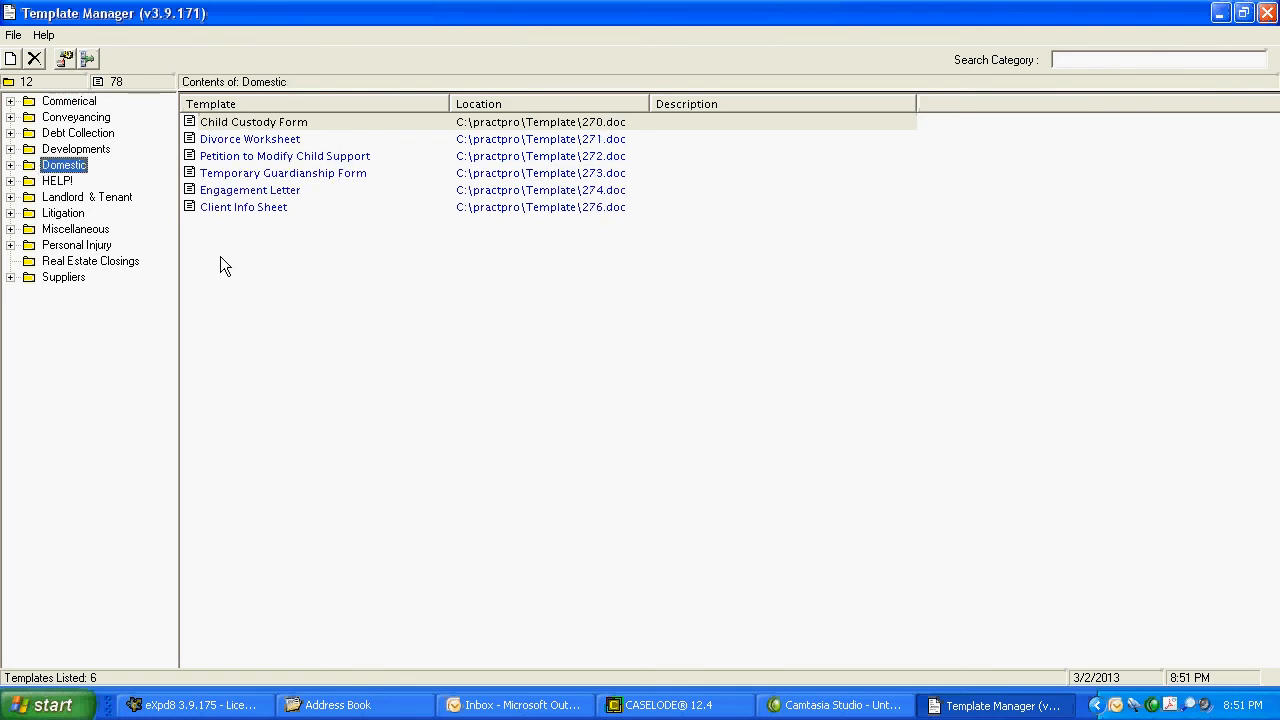
click(242, 161)
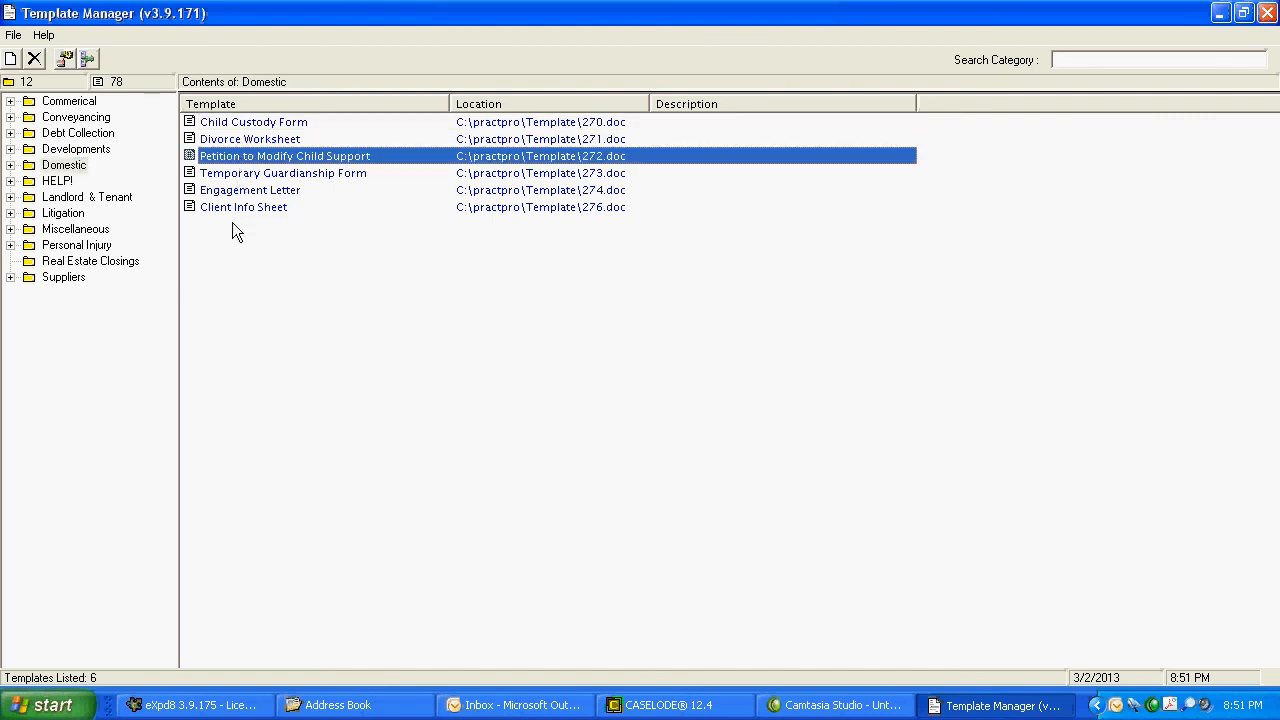
click(236, 124)
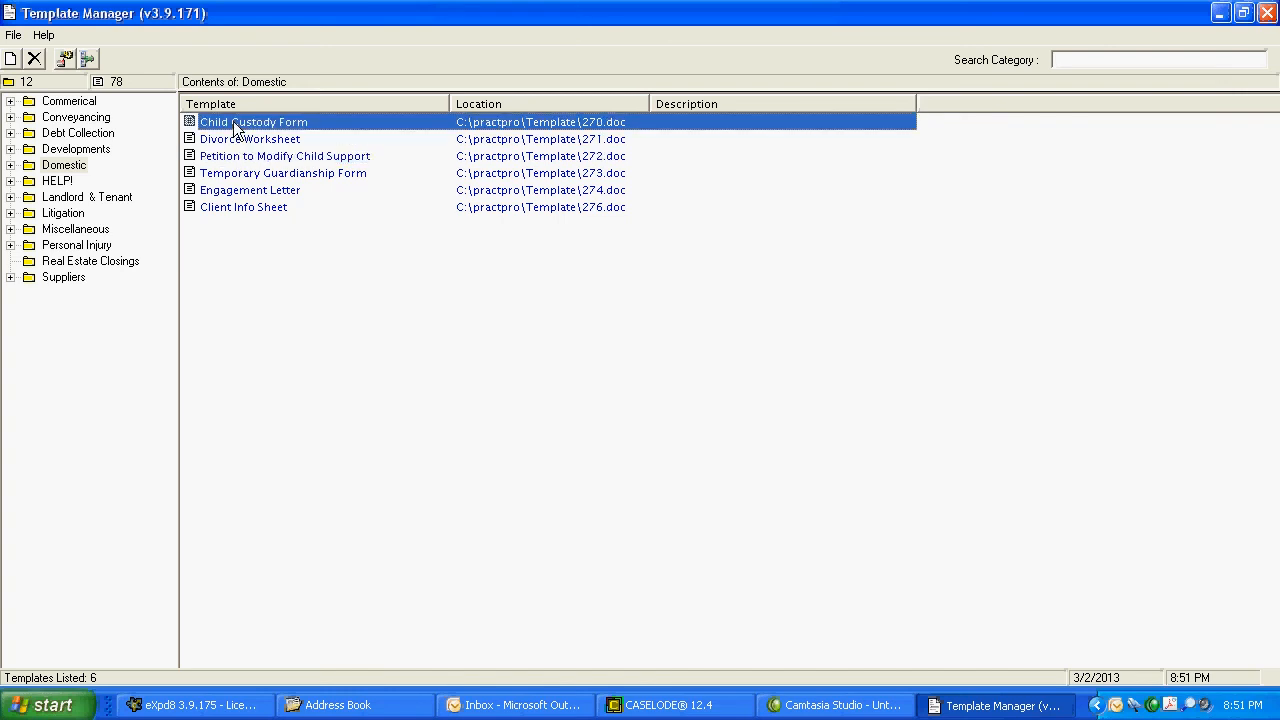
double_click(233, 192)
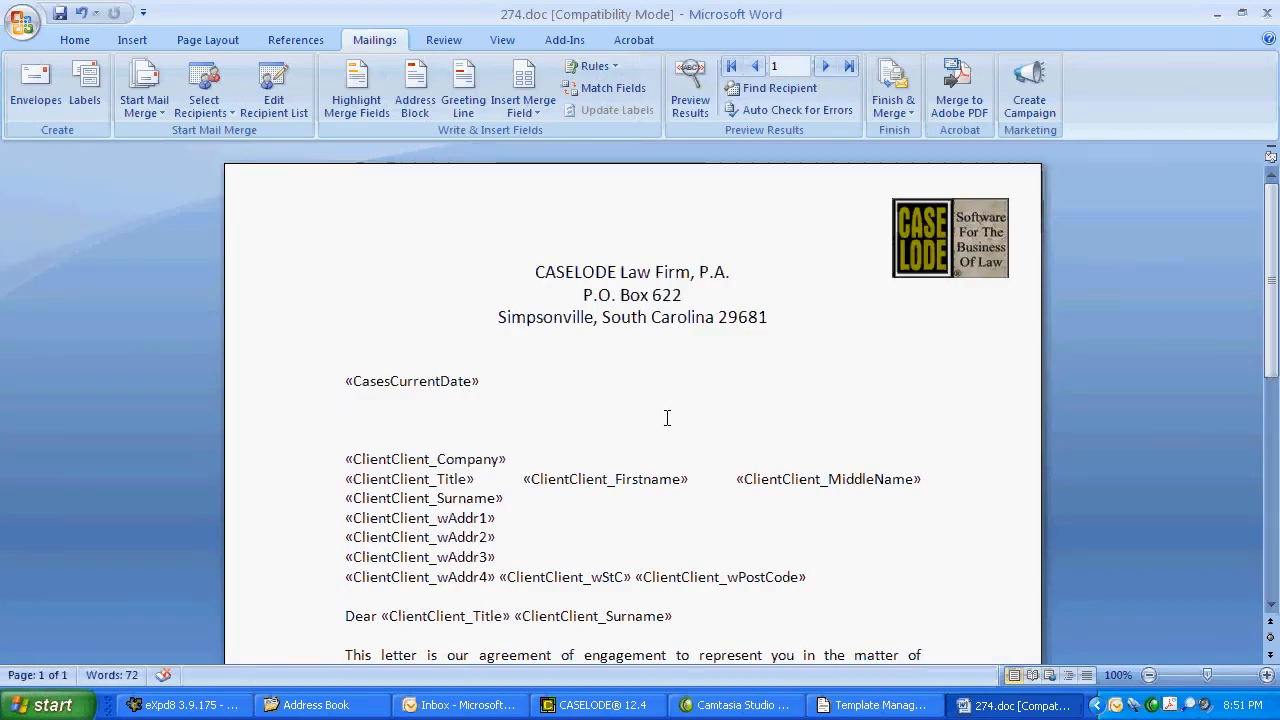
Step: Review the date, client address and case name merge fields in the Engagement Letter template
scroll(665, 419, down, 2)
scroll(667, 419, up, 1)
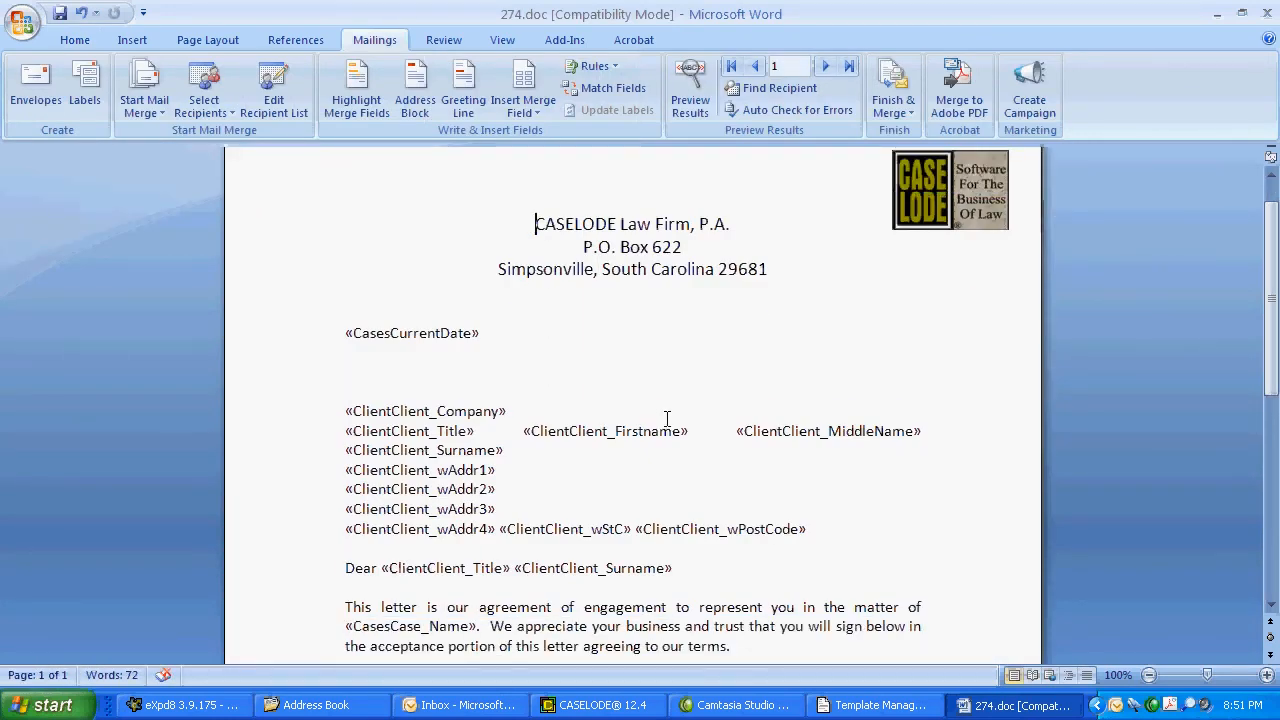
scroll(667, 419, up, 1)
click(553, 42)
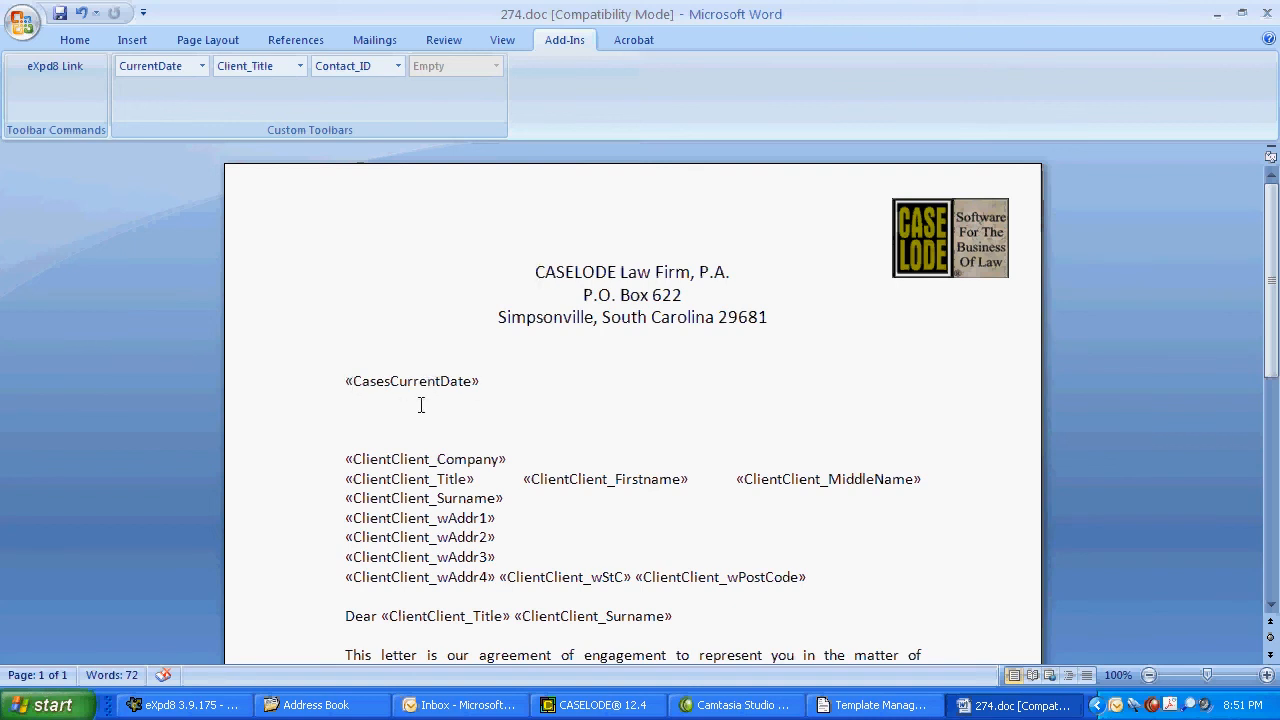
scroll(654, 497, down, 2)
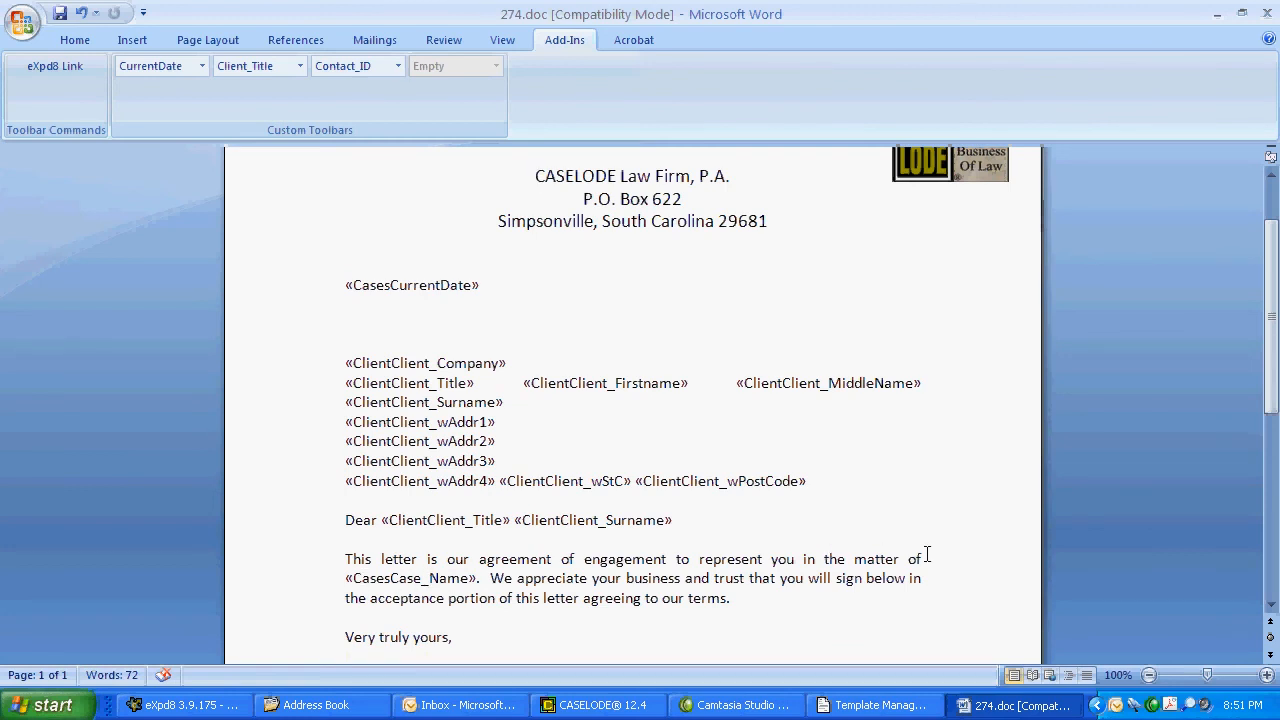
scroll(979, 548, up, 1)
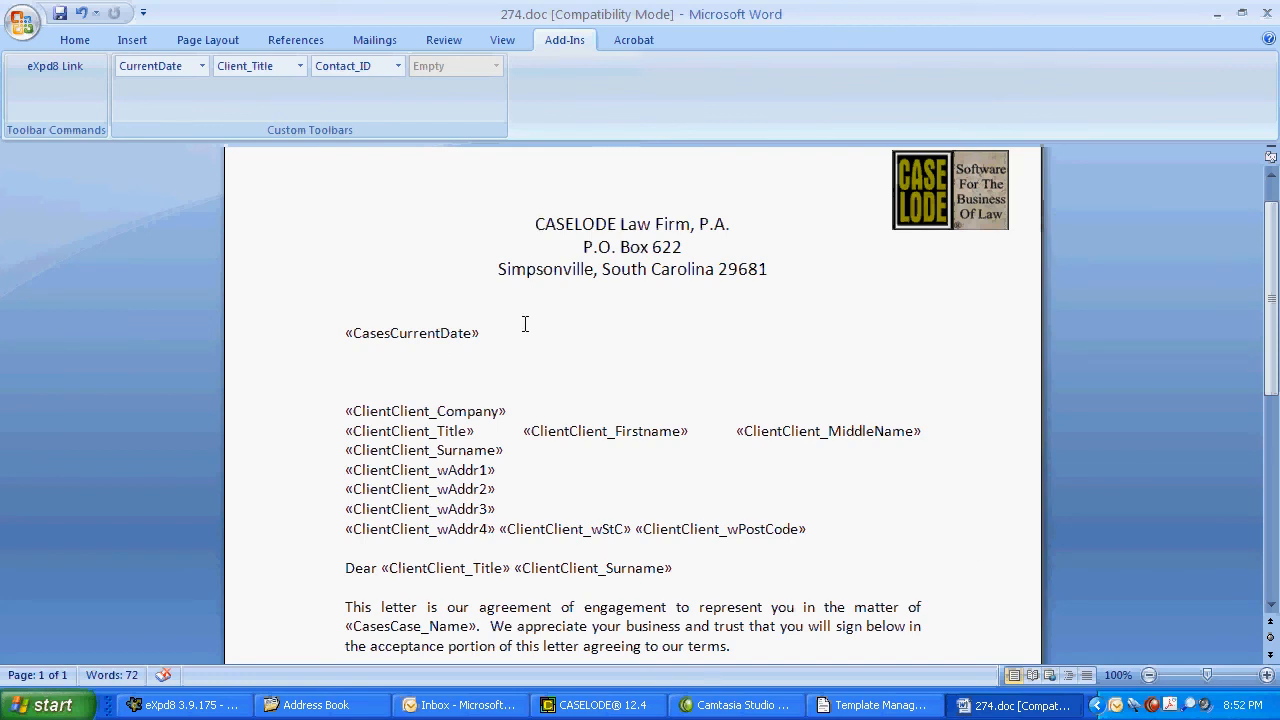
Step: Browse the case, client and contact merge fields that can be inserted through the eXpd8 add-in
click(202, 67)
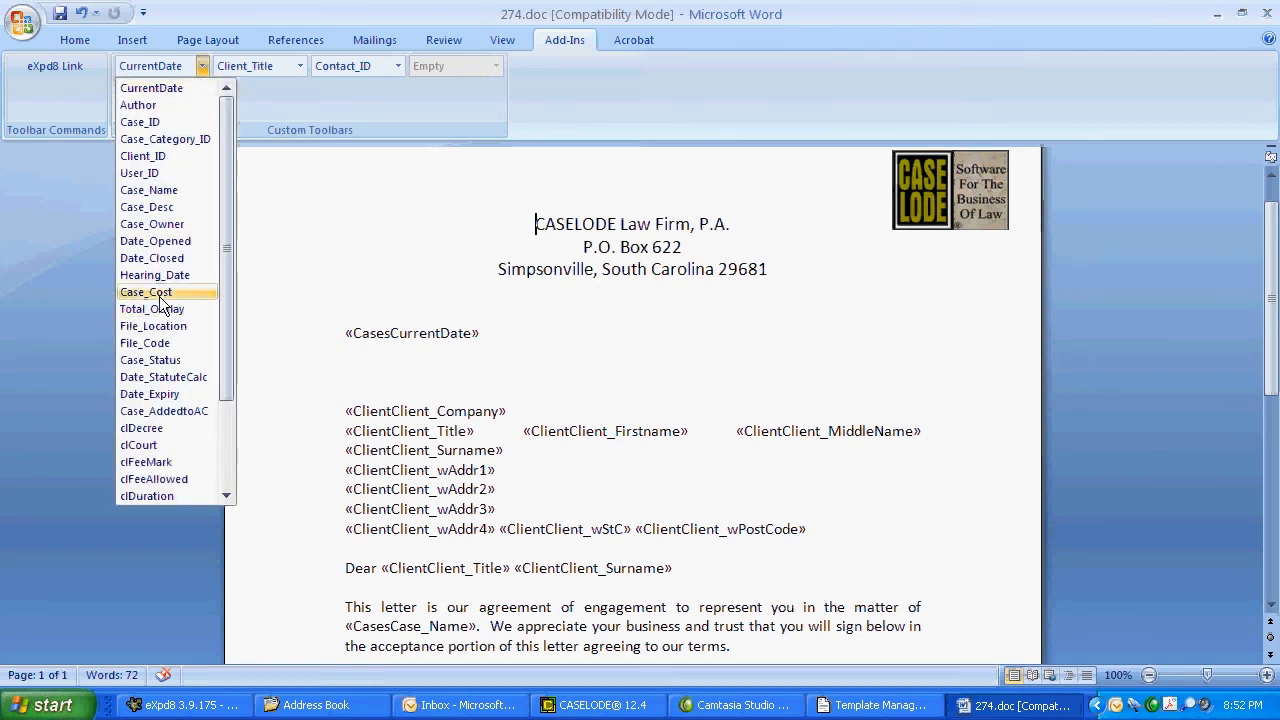
click(300, 66)
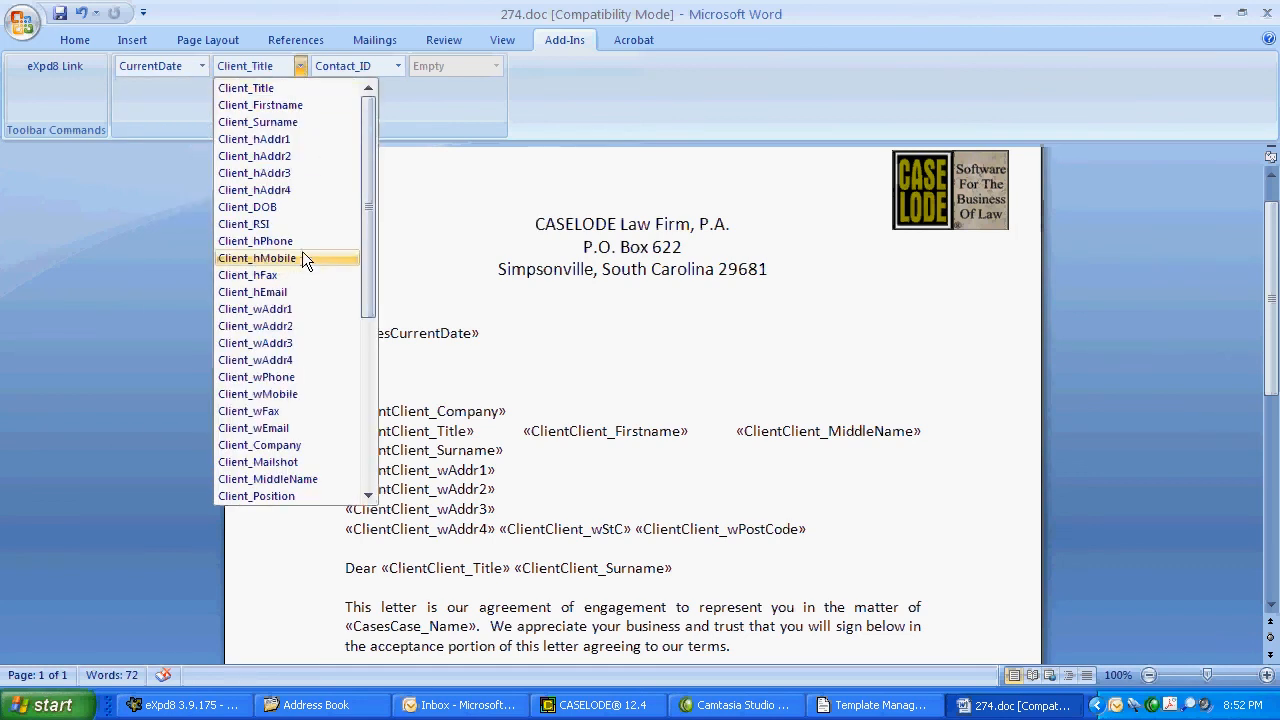
click(399, 66)
click(662, 325)
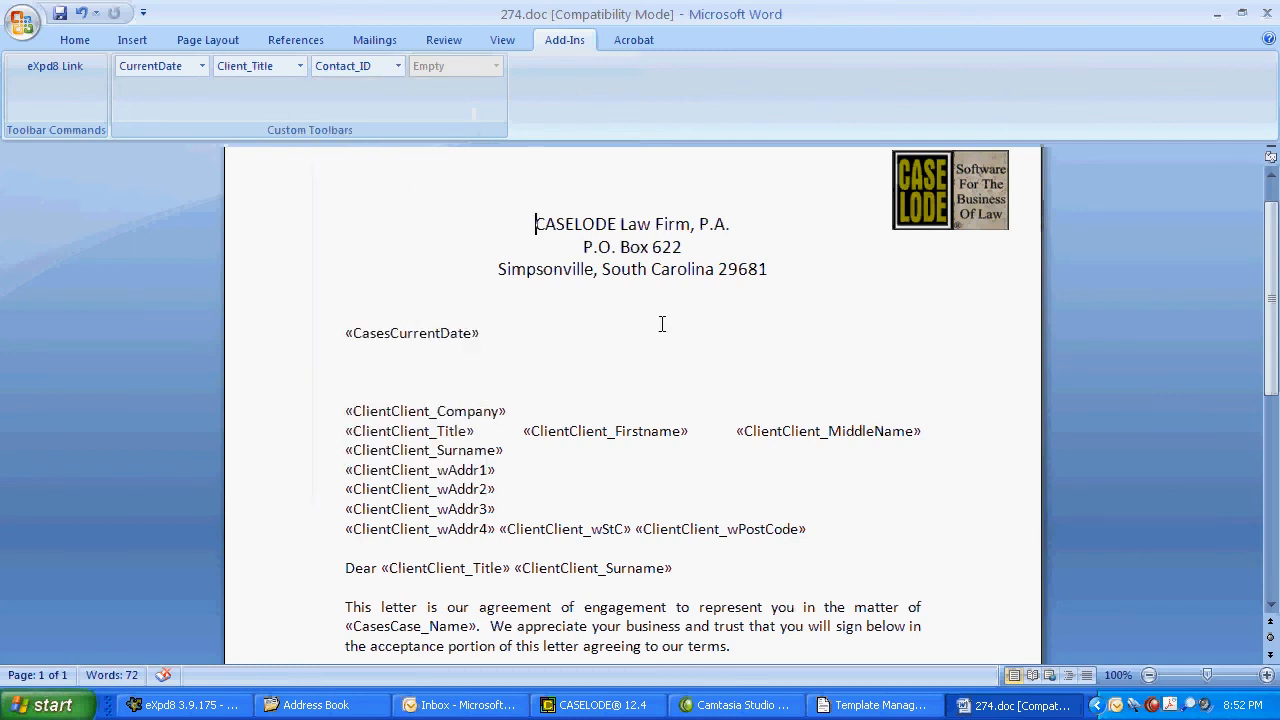
Step: Close the Engagement Letter template without saving changes and close the Template Manager
click(1267, 13)
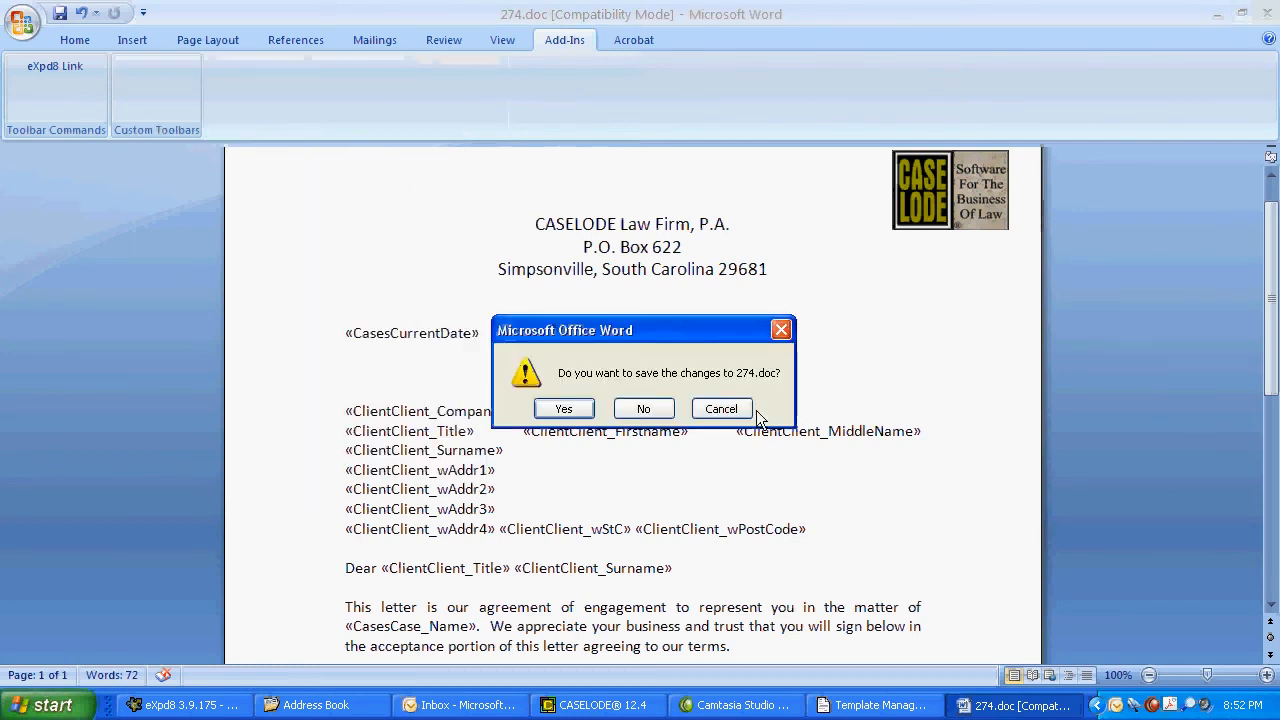
click(638, 411)
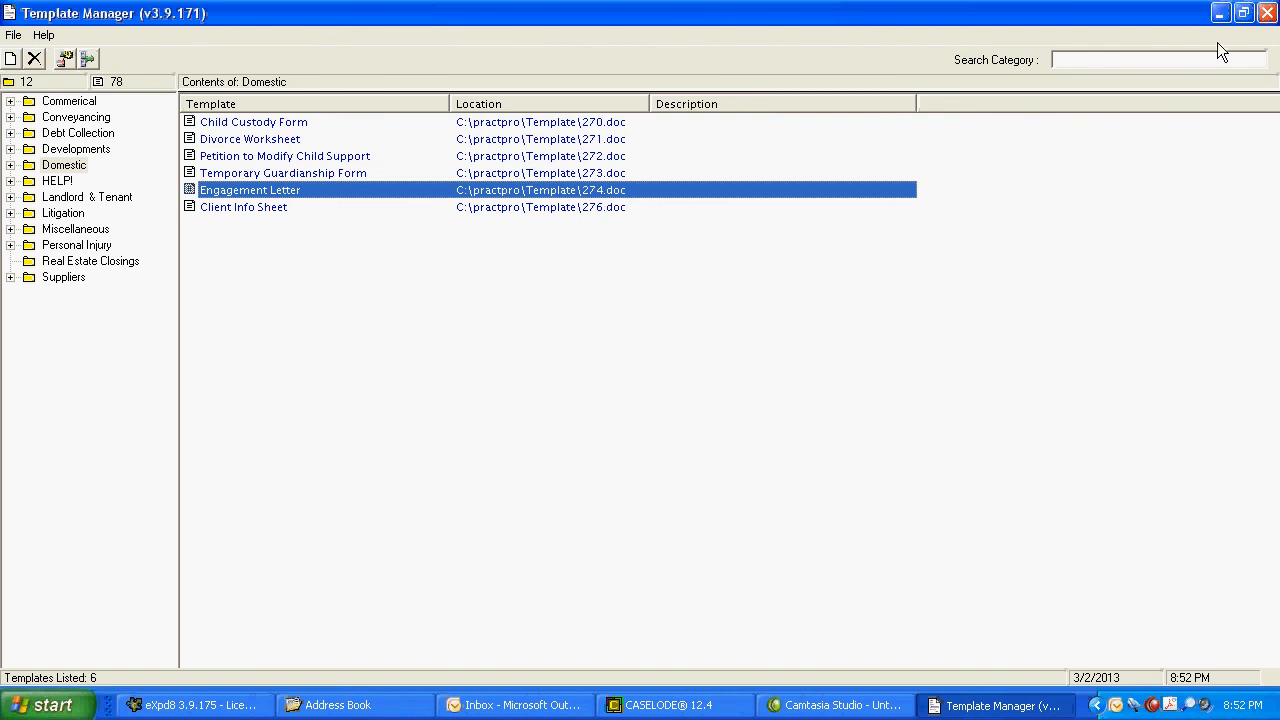
click(1267, 13)
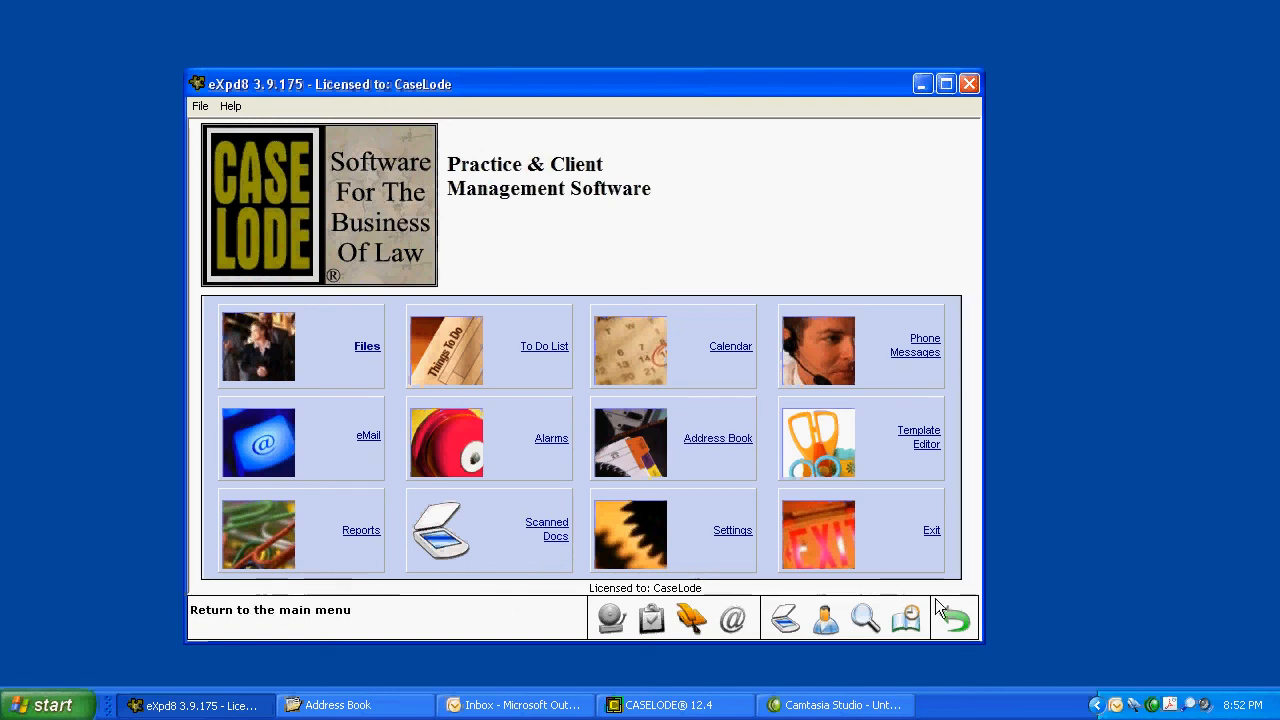
Step: Open the Personal Injury file opened on 1/14/2008 and start an activity note with the synopsis "Receipt and review of email"
click(866, 622)
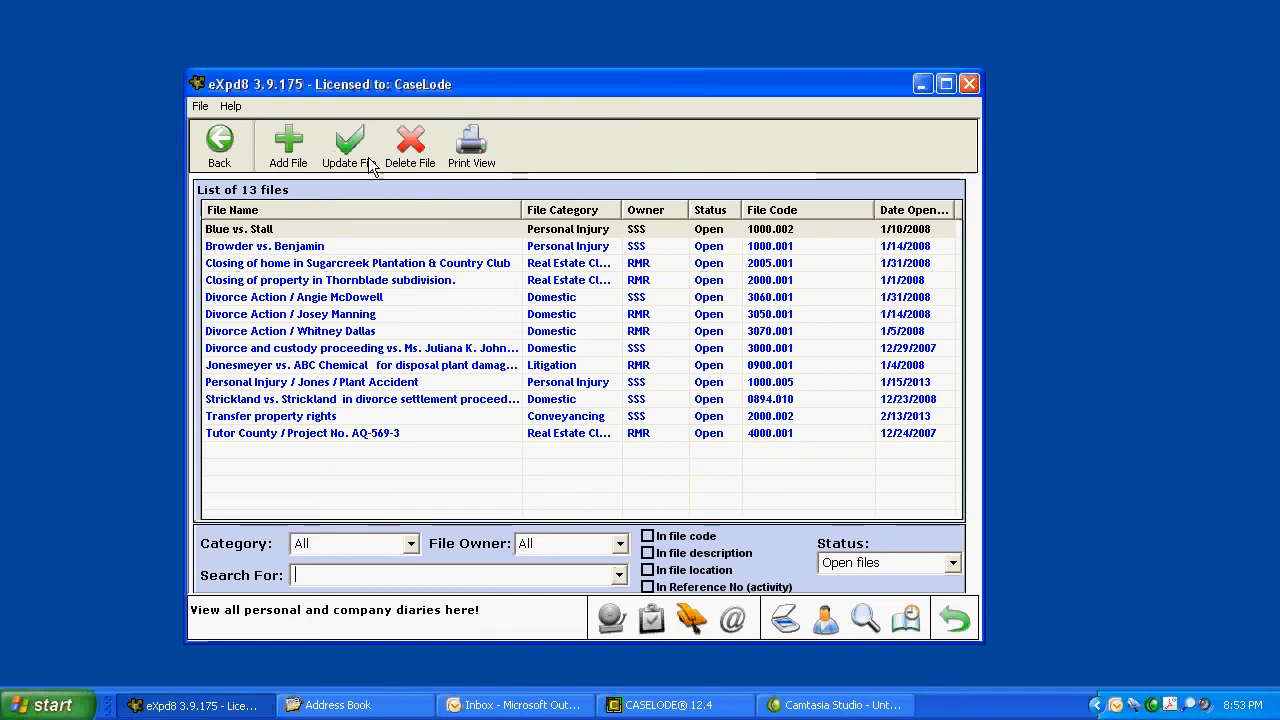
double_click(305, 247)
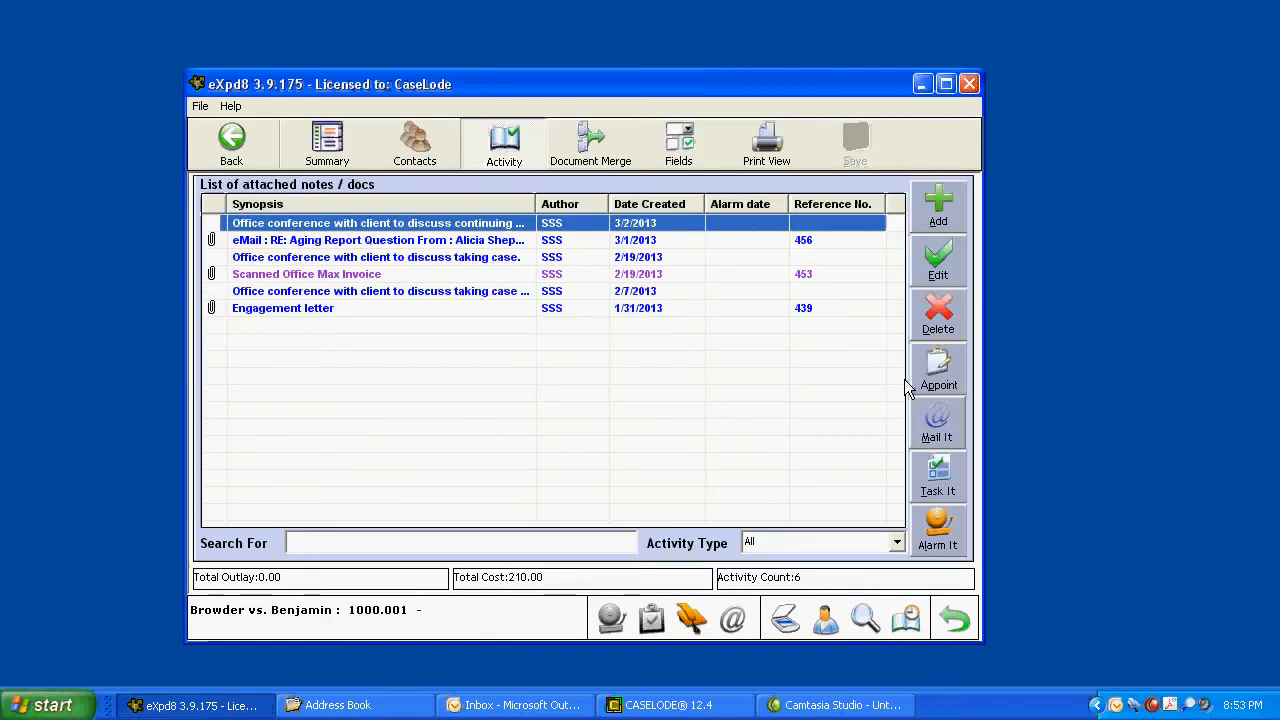
click(937, 215)
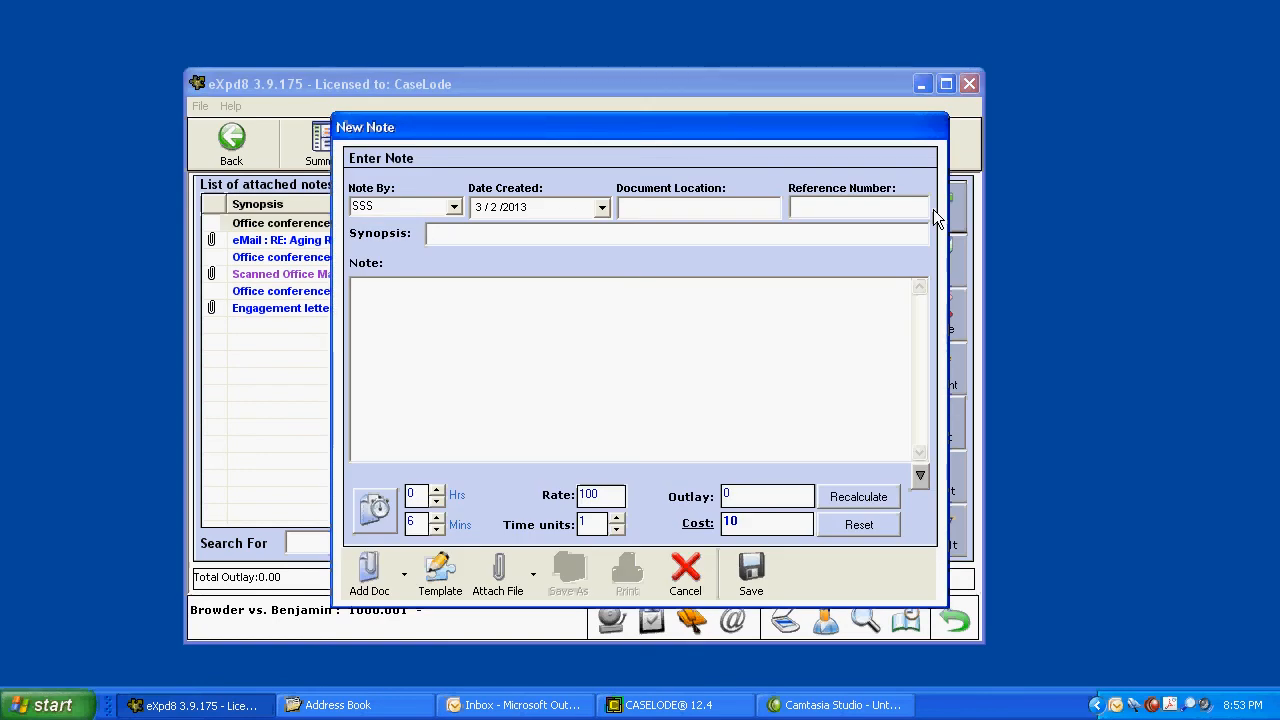
text(Receipt and review of email)
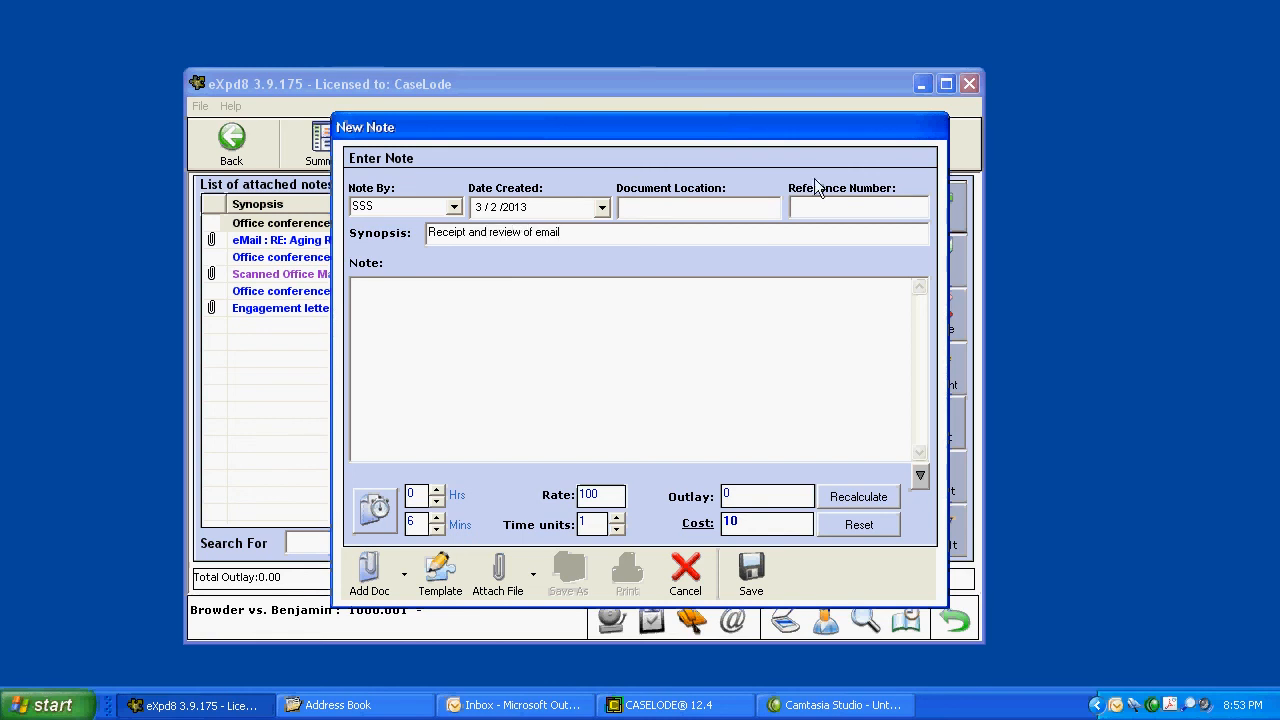
Step: Set the new note's time units to 5 and save the note
click(617, 519)
click(617, 519)
click(617, 519)
click(617, 519)
click(755, 574)
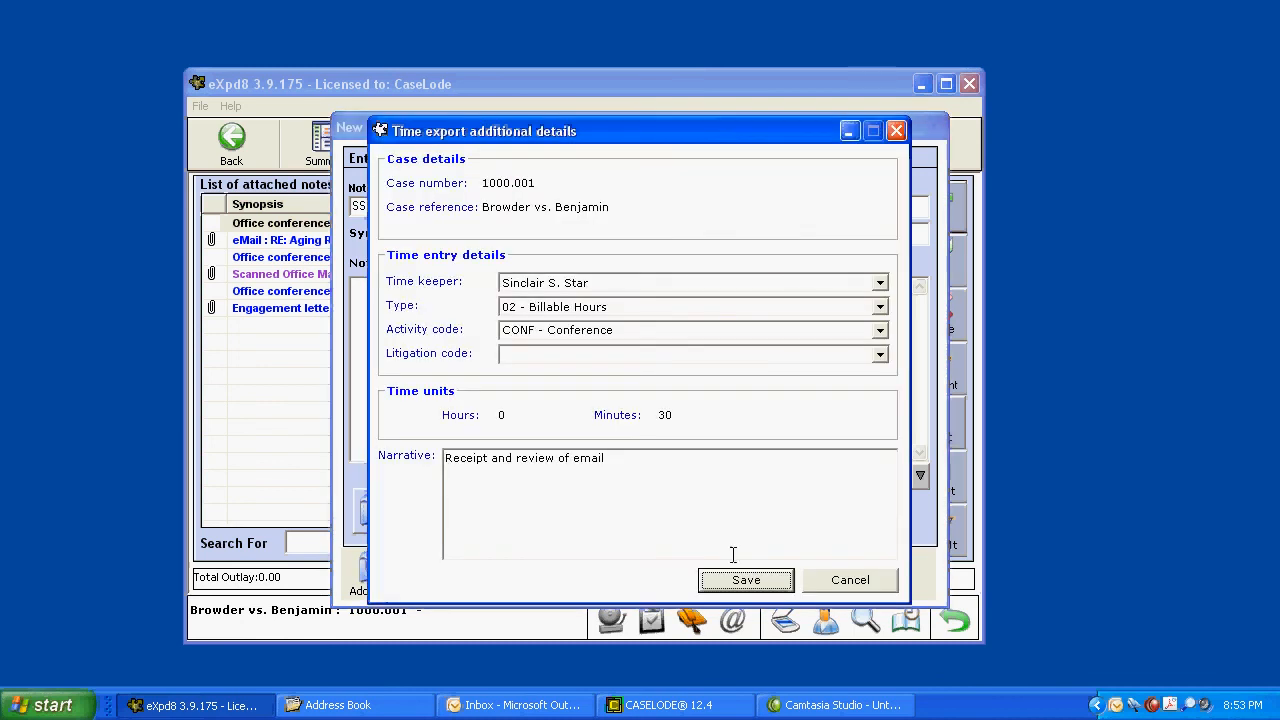
Step: Set the time entry's activity code to EM - Email receipt and save the additional details
click(880, 332)
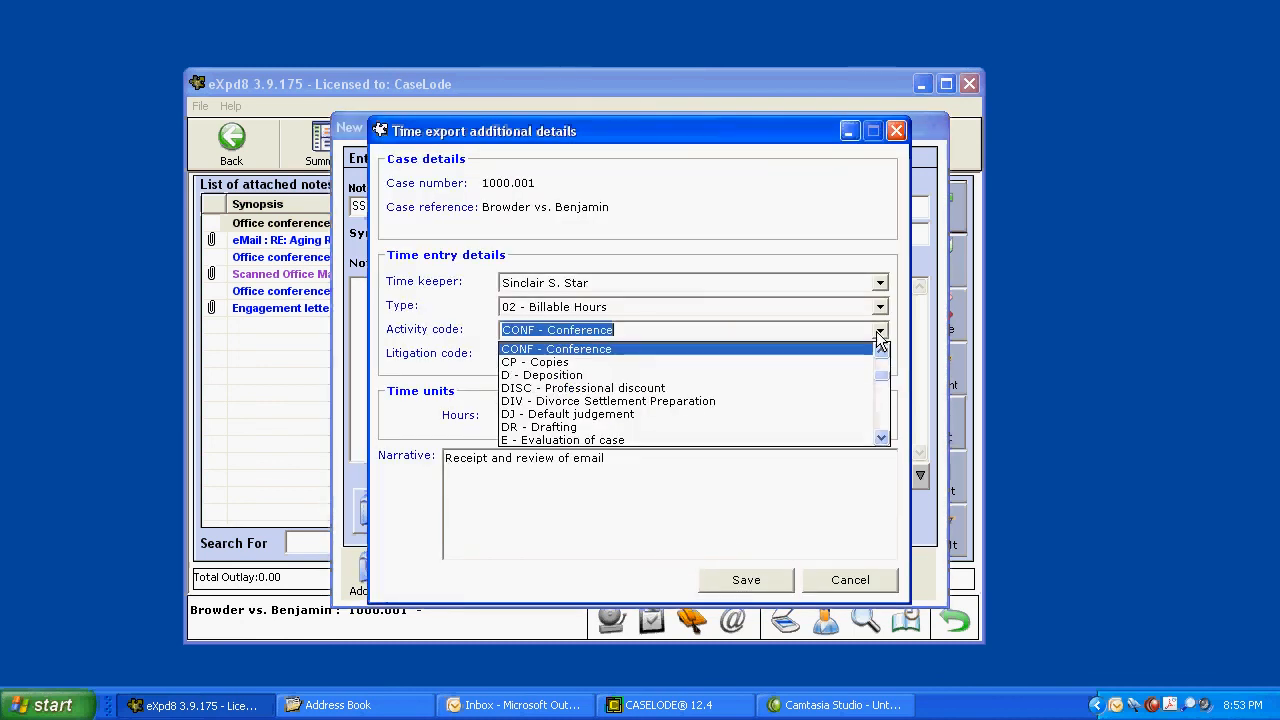
text(EM - Email receipt)
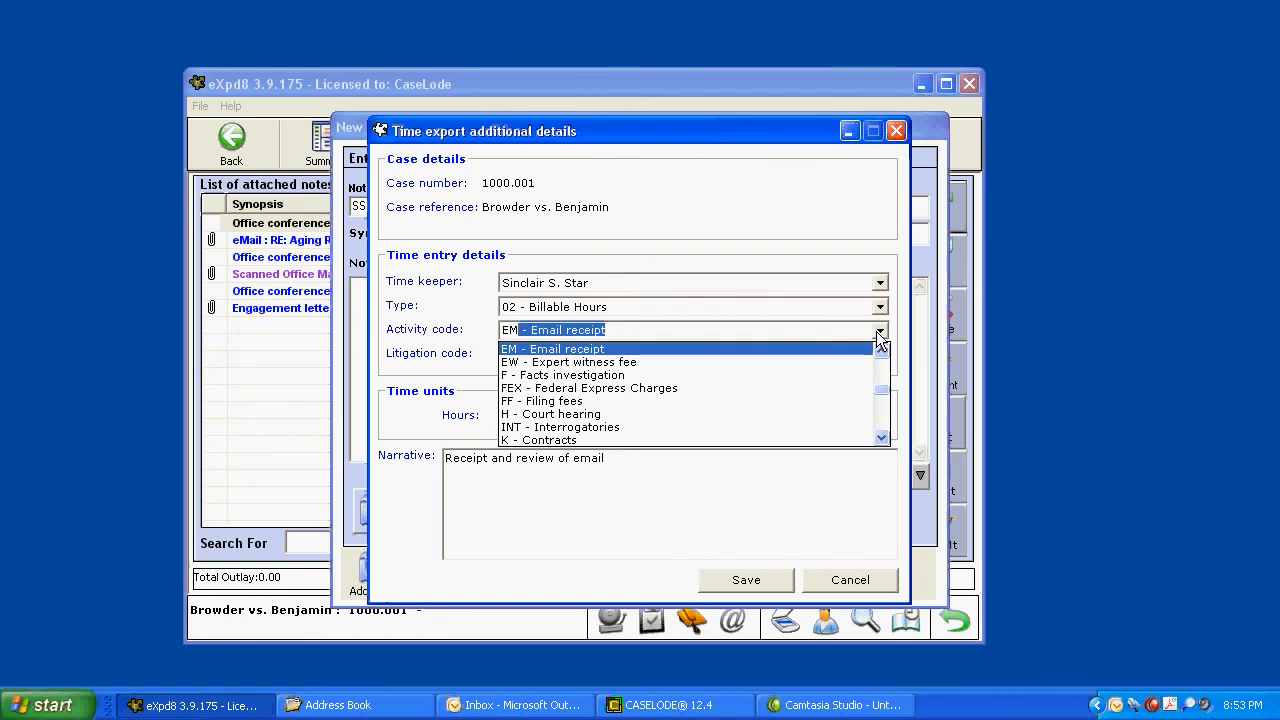
key(Return)
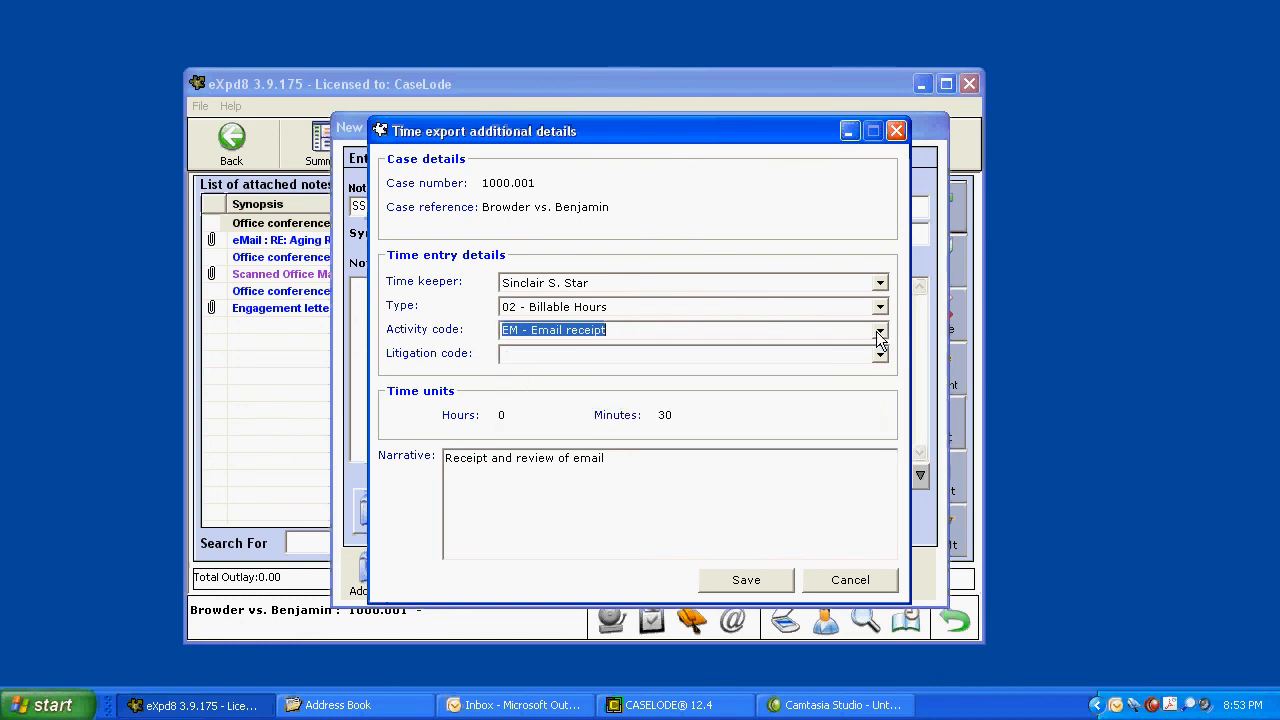
click(745, 580)
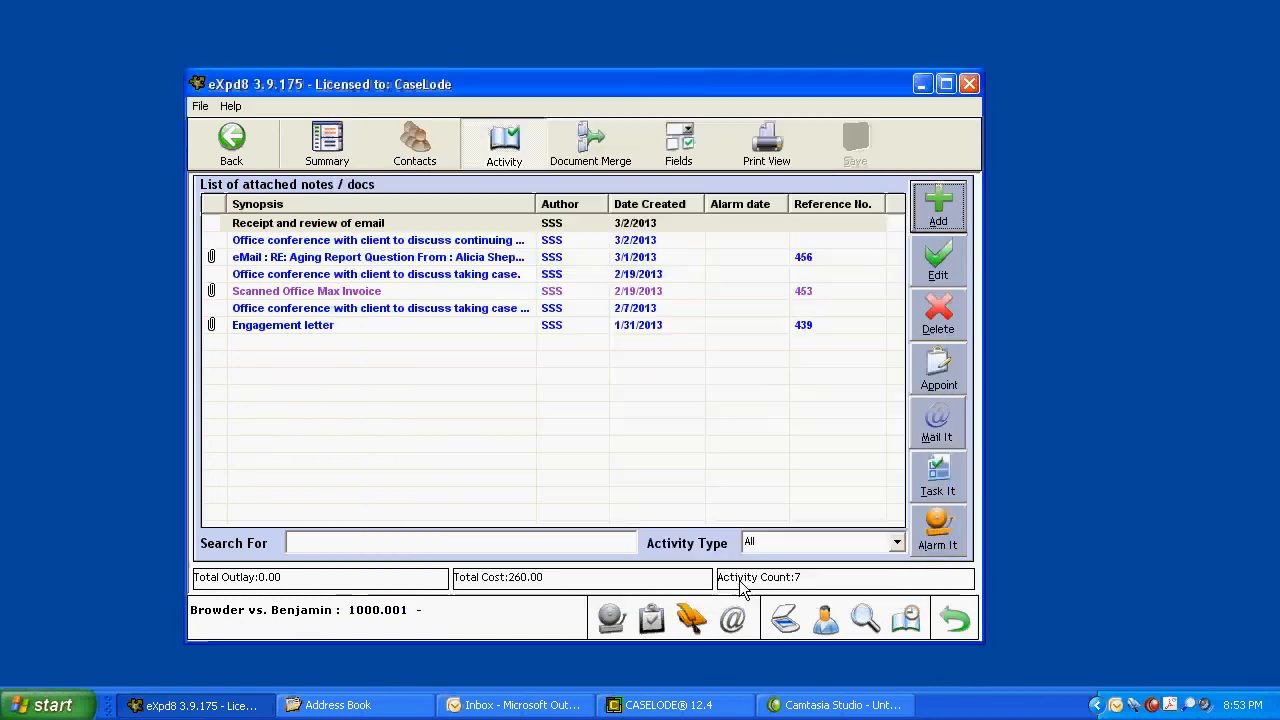
Step: Save a High priority alarm with 1 day's notice on the 3/2/2013 office conference note, and return to the home screen
double_click(301, 223)
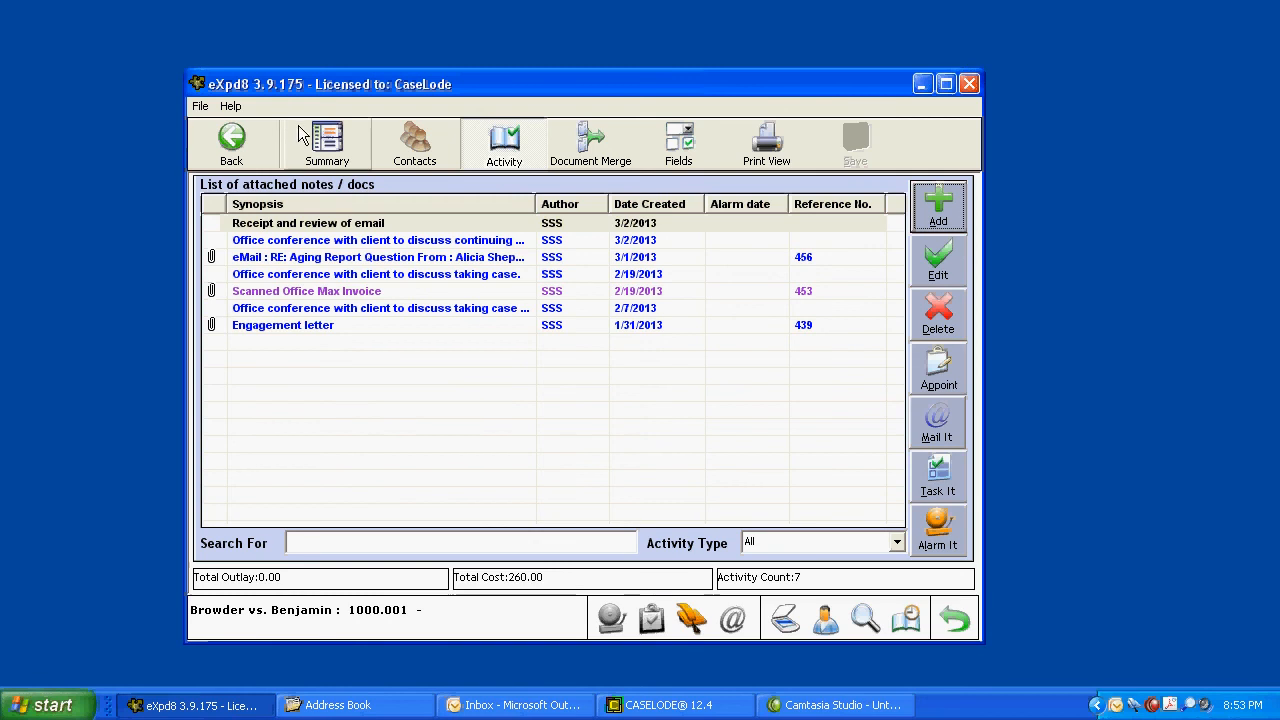
click(305, 257)
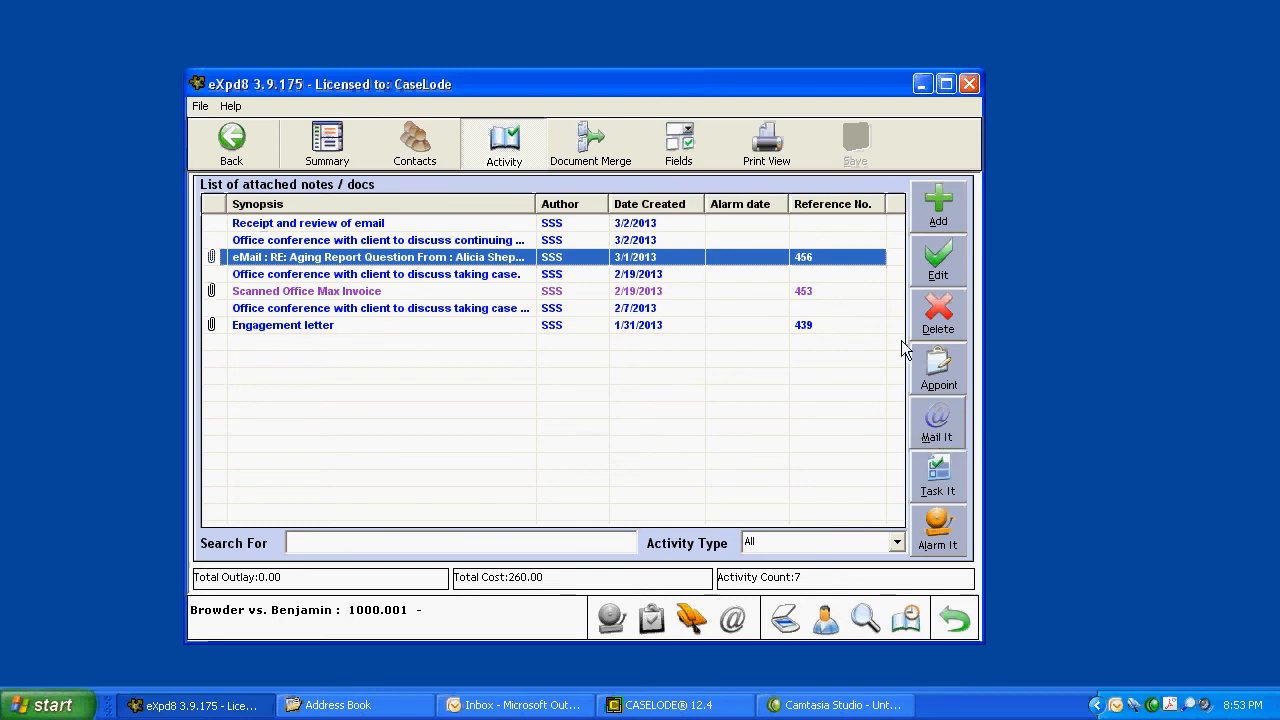
click(362, 243)
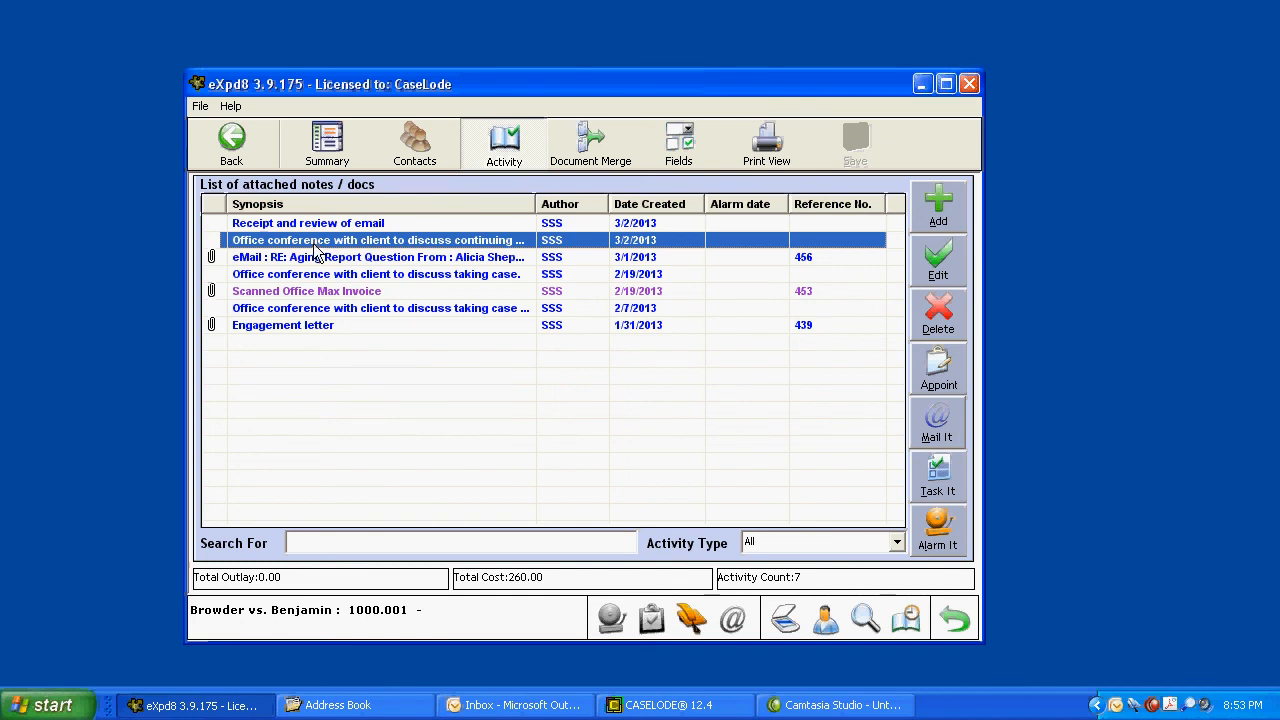
click(941, 543)
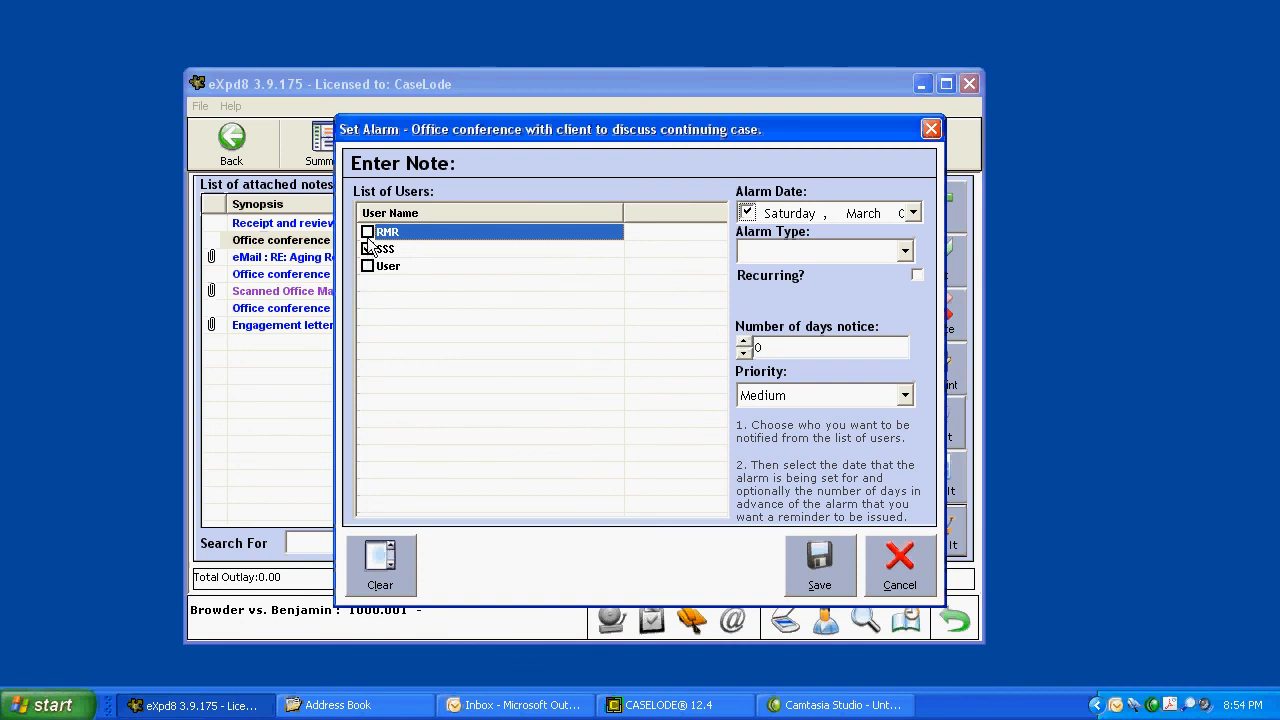
click(904, 252)
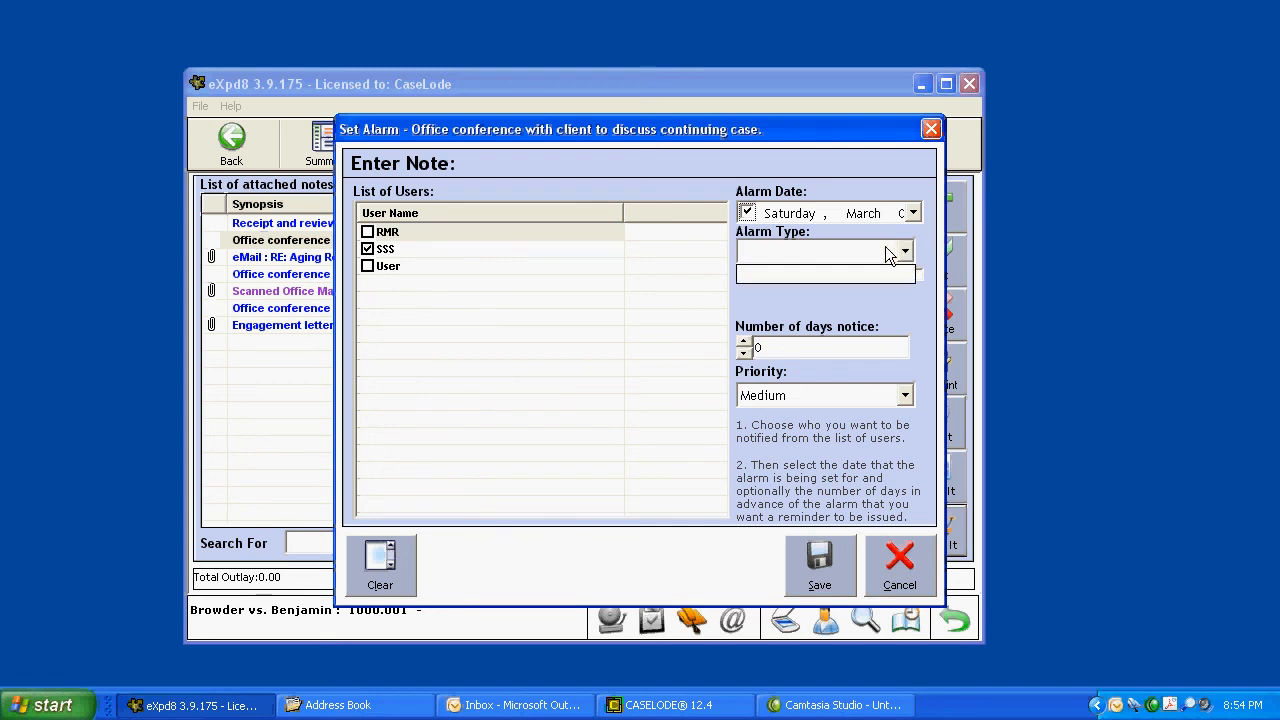
click(792, 280)
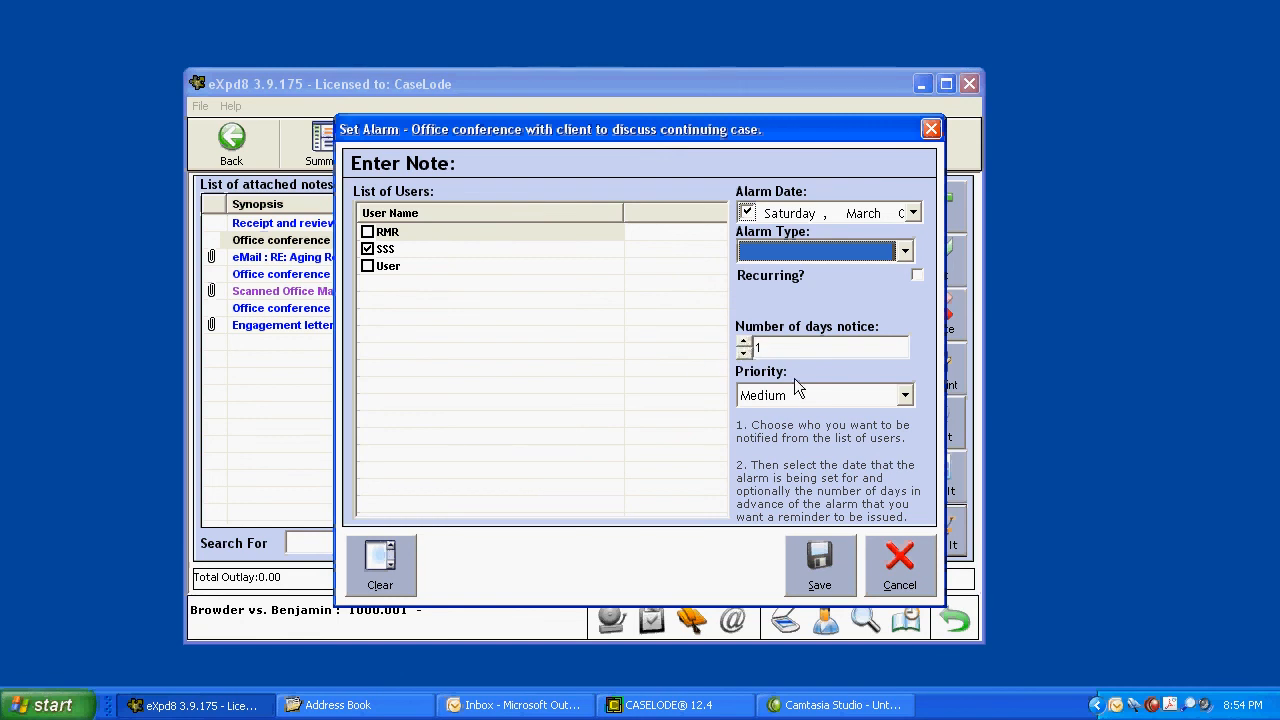
click(905, 397)
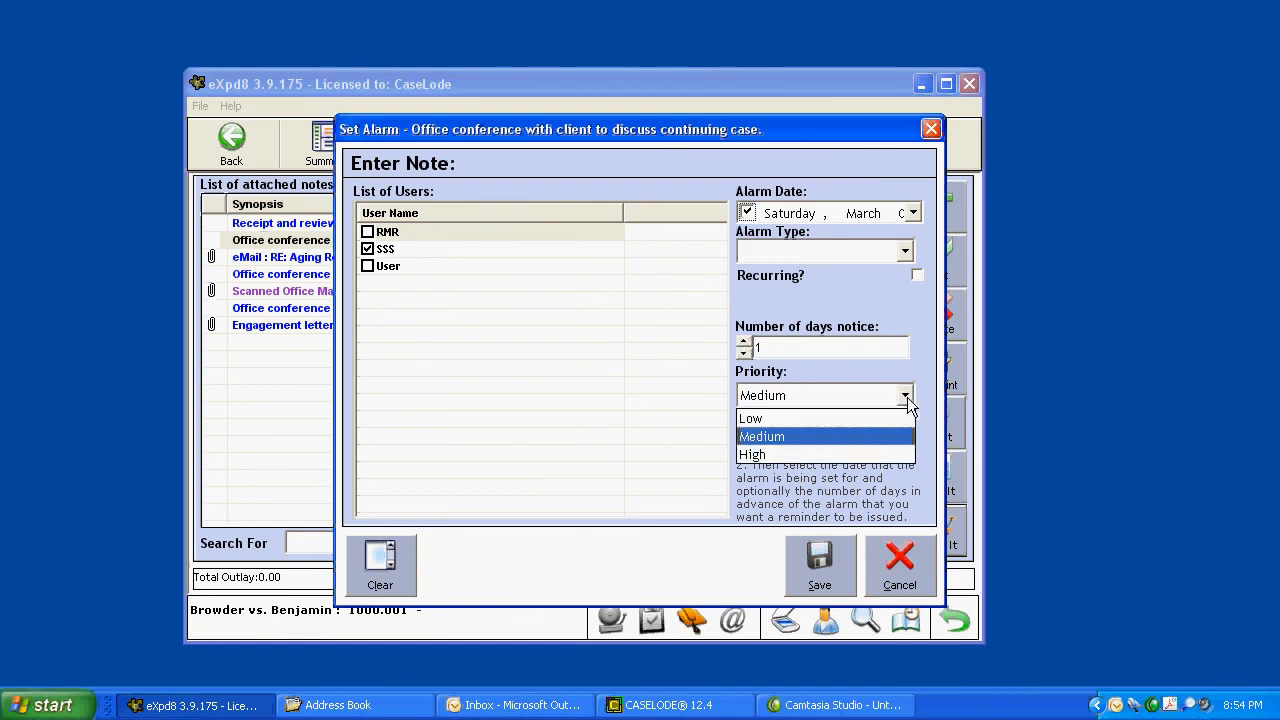
click(772, 455)
click(819, 565)
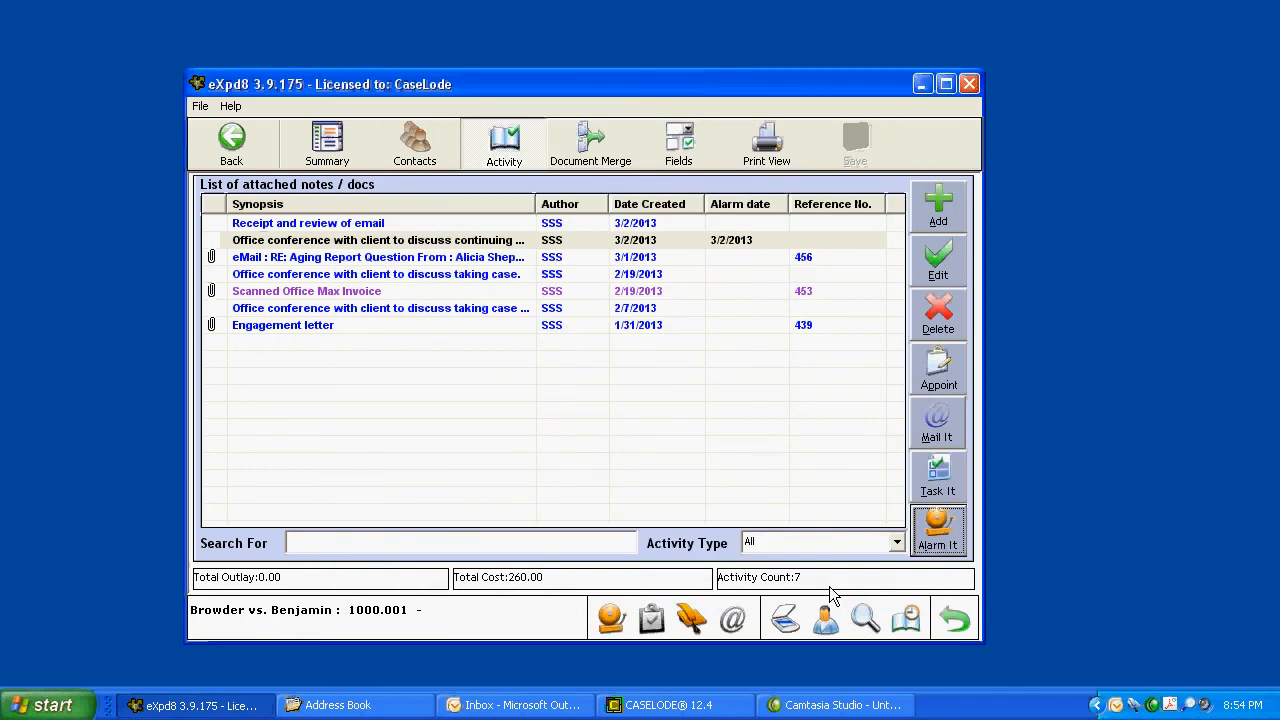
click(246, 148)
click(246, 148)
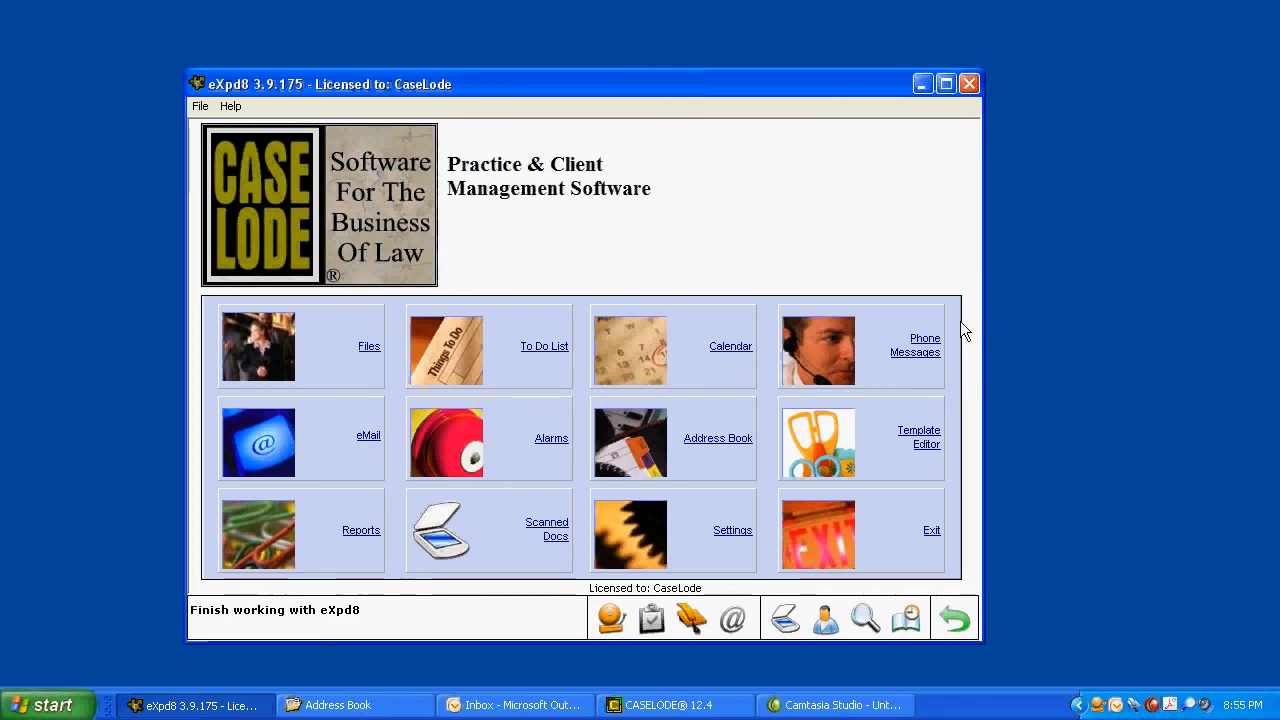
Step: View the activity list of the Personal Injury file opened on 1/14/2008 again and return to the home screen
click(866, 618)
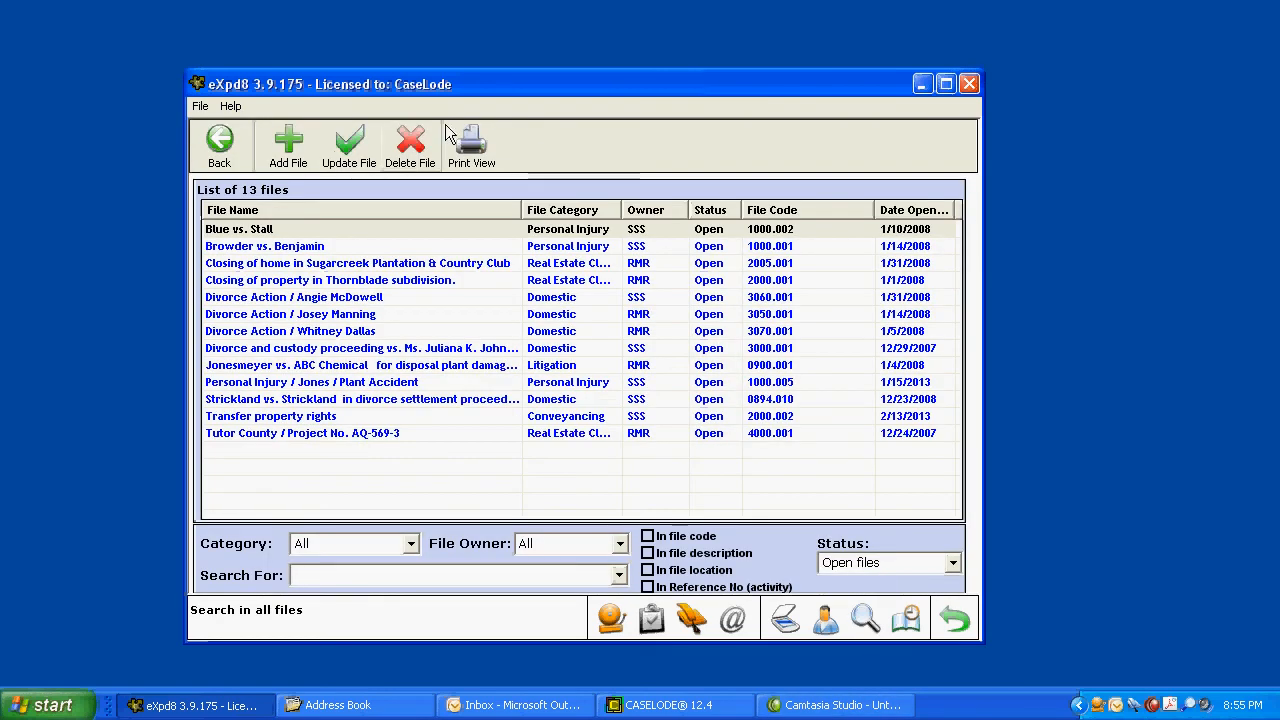
double_click(295, 248)
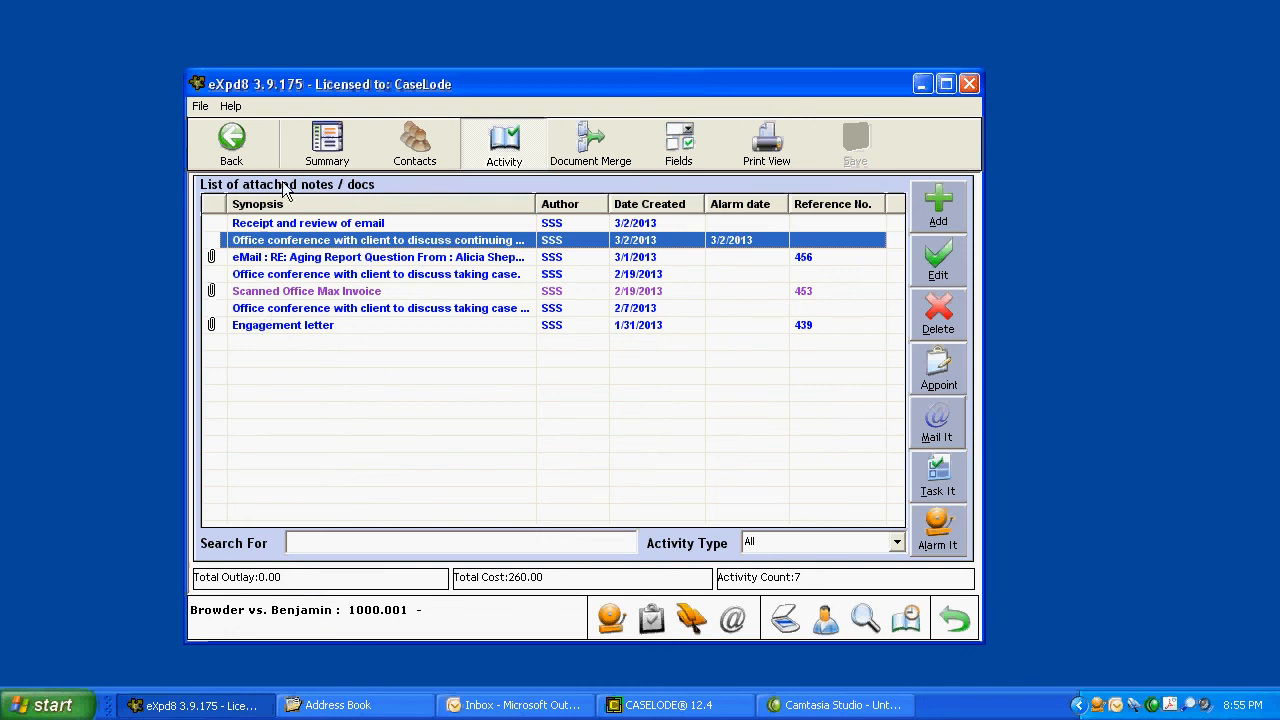
click(221, 138)
click(220, 138)
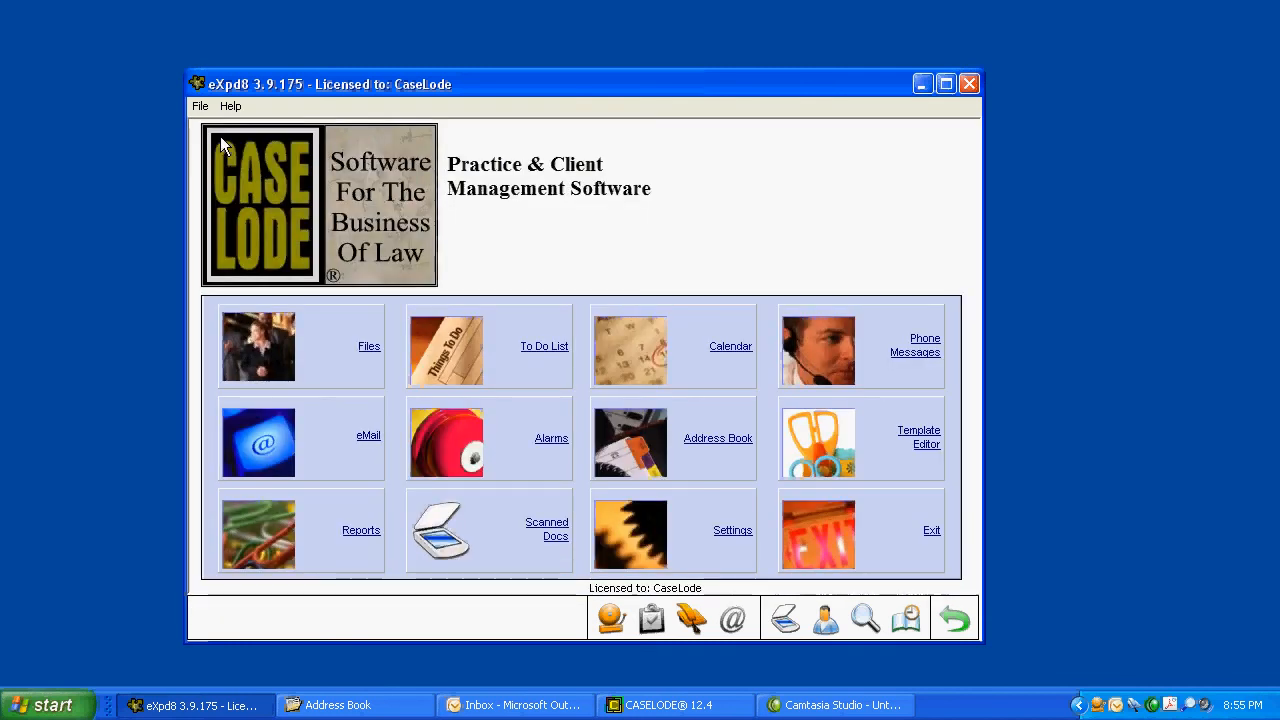